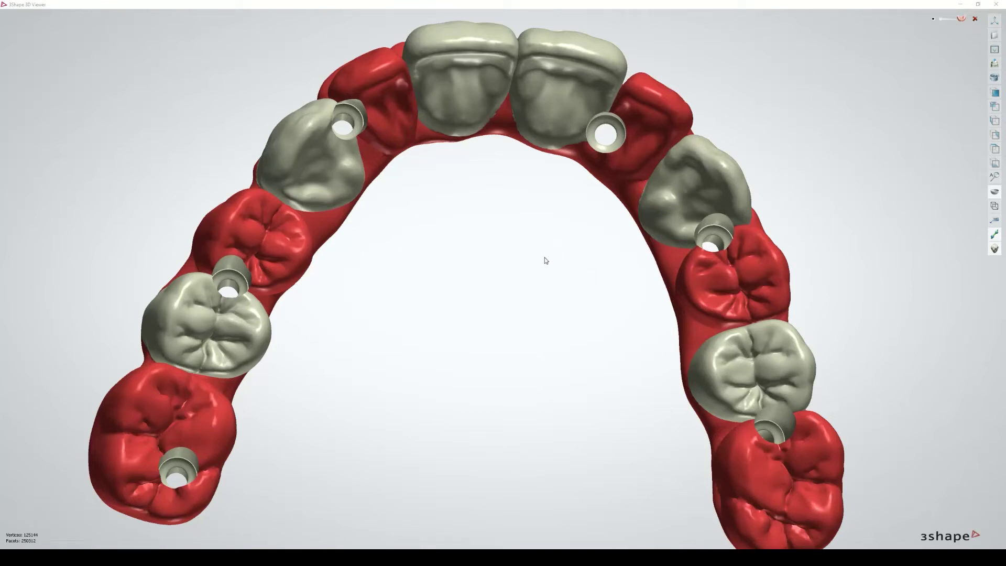
Inspect the chewing surfaces and screw access holes of the implant bridge at close range along the arch.
right_click_drag(525, 263, 514, 266)
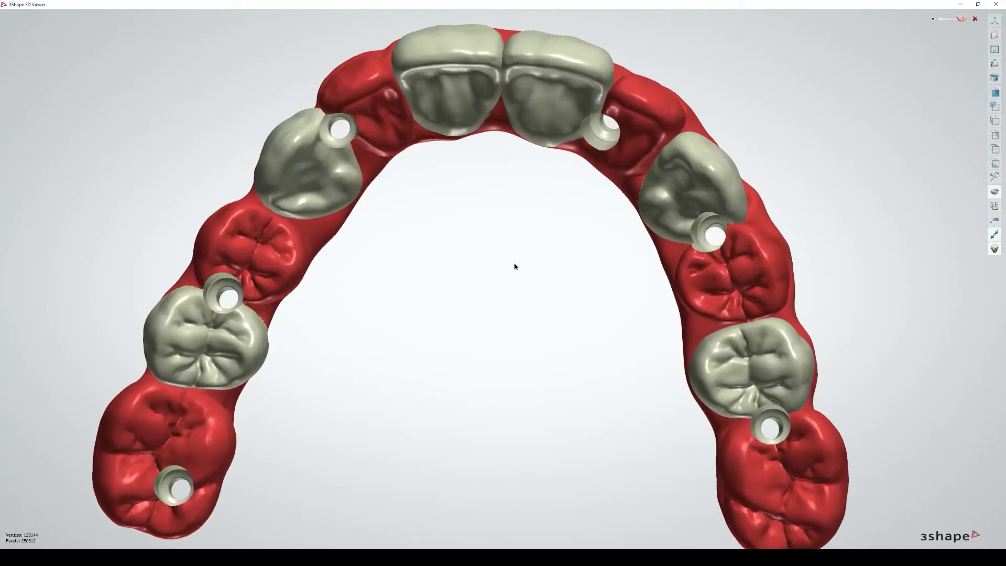
mouse_move(473, 323)
right_mouse_down()
mouse_move(492, 307)
mouse_move(476, 323)
right_mouse_up()
right_click_drag(534, 242, 518, 236)
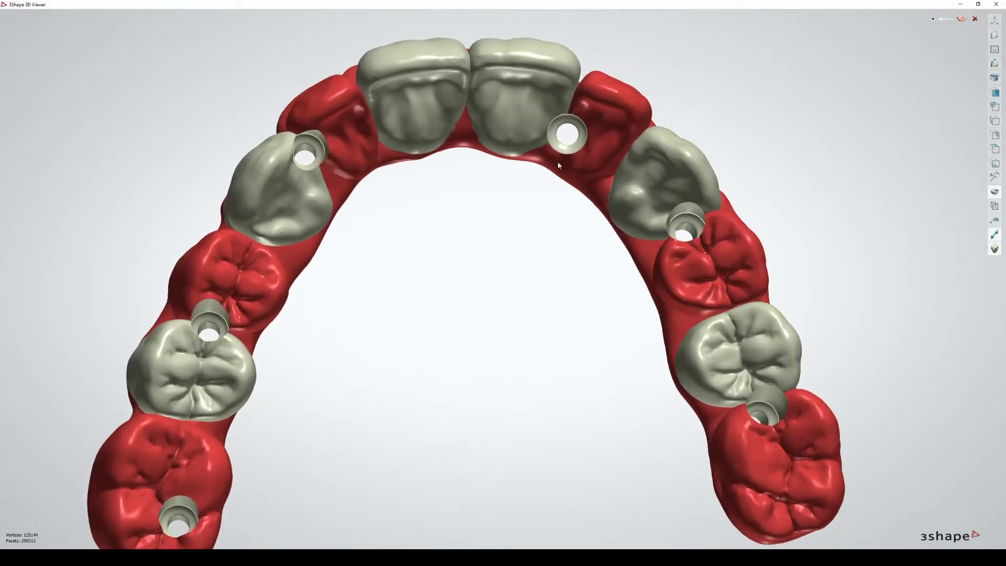
scroll(545, 170, "up", 4)
right_click_drag(537, 176, 514, 280)
right_click(531, 190)
scroll(514, 280, "down", 4)
middle_click_drag(272, 325, 520, 267)
scroll(520, 266, "up", 5)
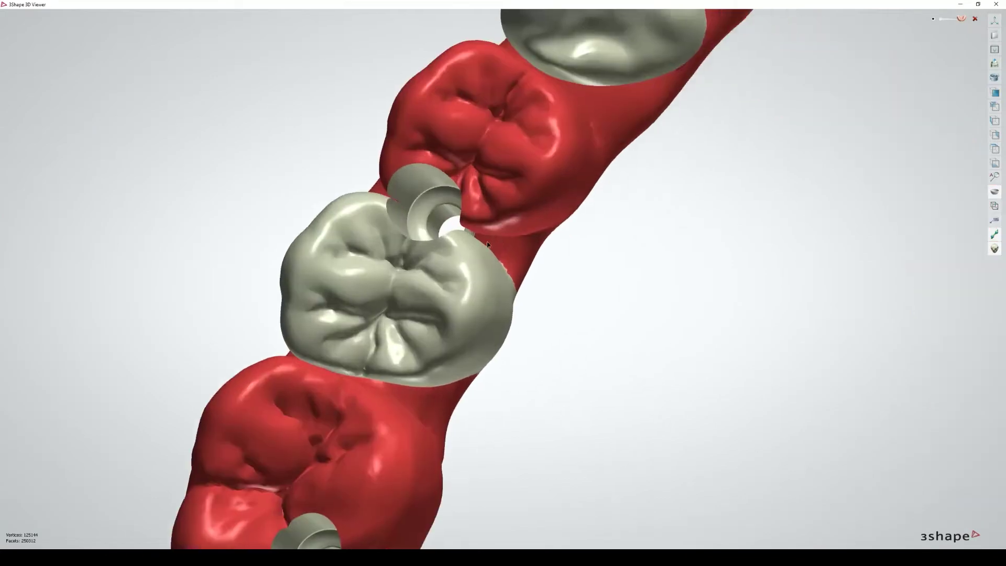
right_click_drag(520, 267, 435, 256)
scroll(435, 255, "down", 5)
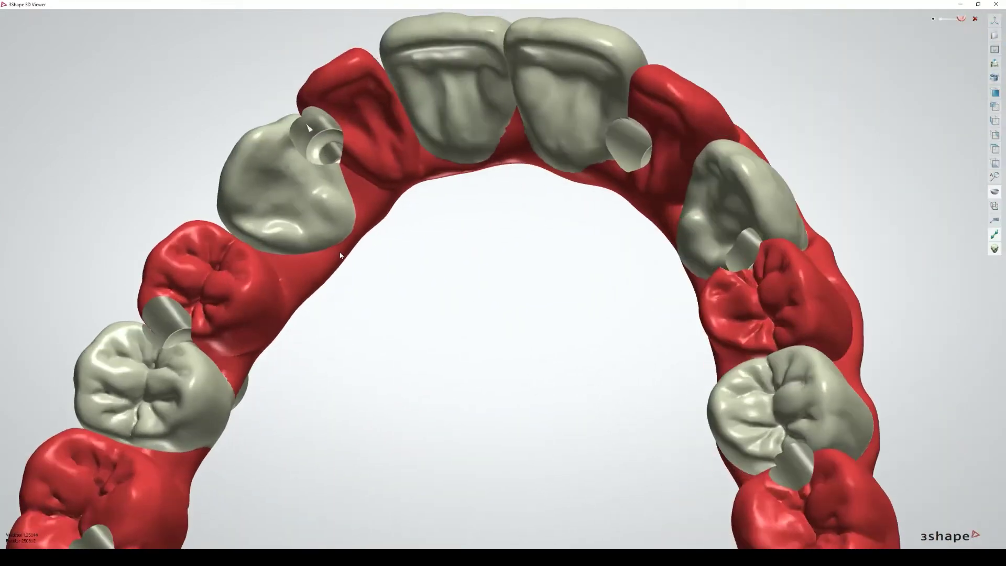
Examine the whole bridge from the facial and occlusal sides, checking the angulation of its screw channels.
right_click_drag(340, 255, 335, 238)
right_click_drag(318, 158, 395, 261)
scroll(328, 209, "up", 3)
scroll(330, 212, "down", 2)
scroll(384, 247, "down", 2)
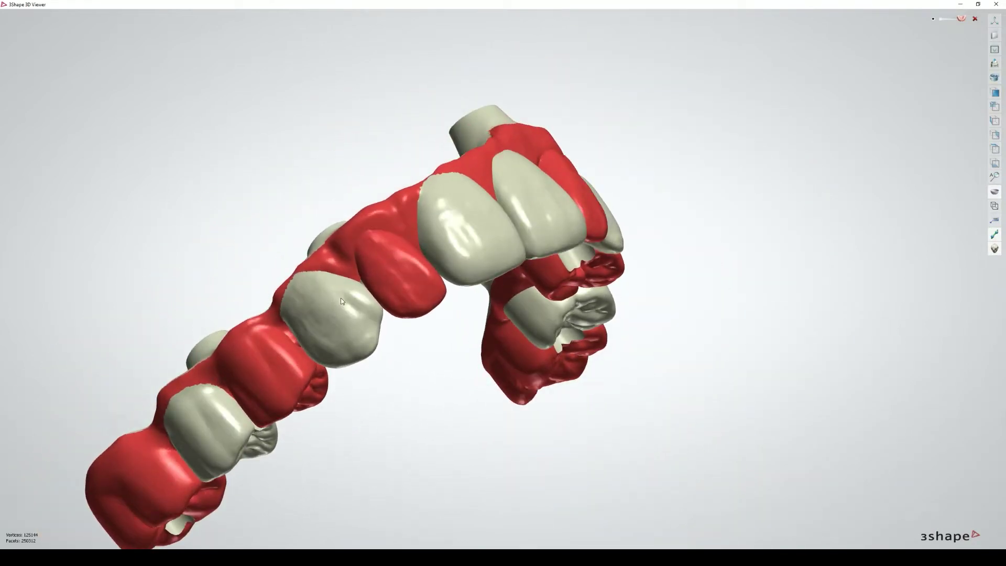
right_click_drag(341, 297, 381, 283)
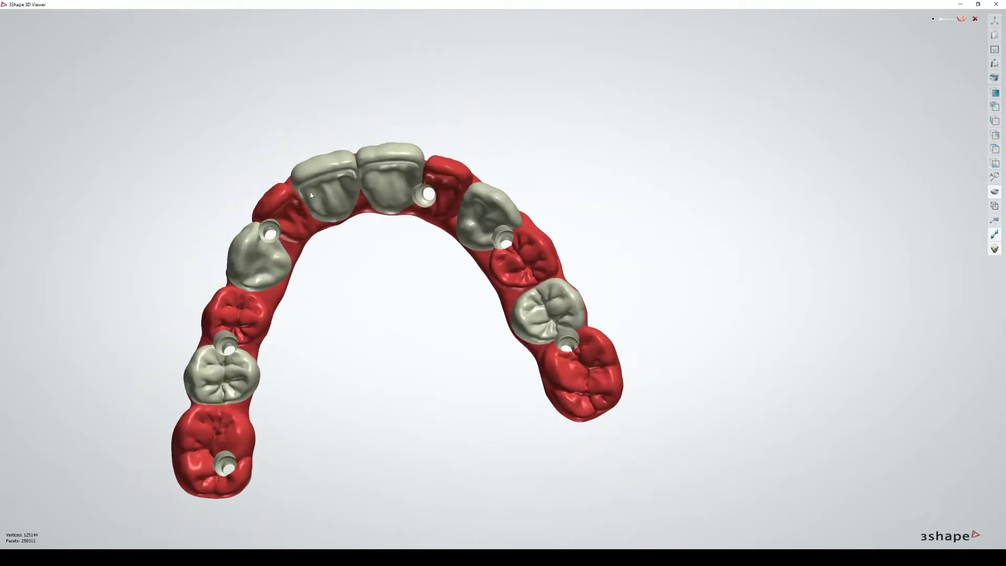
right_click_drag(310, 195, 495, 306)
right_click_drag(420, 279, 374, 216)
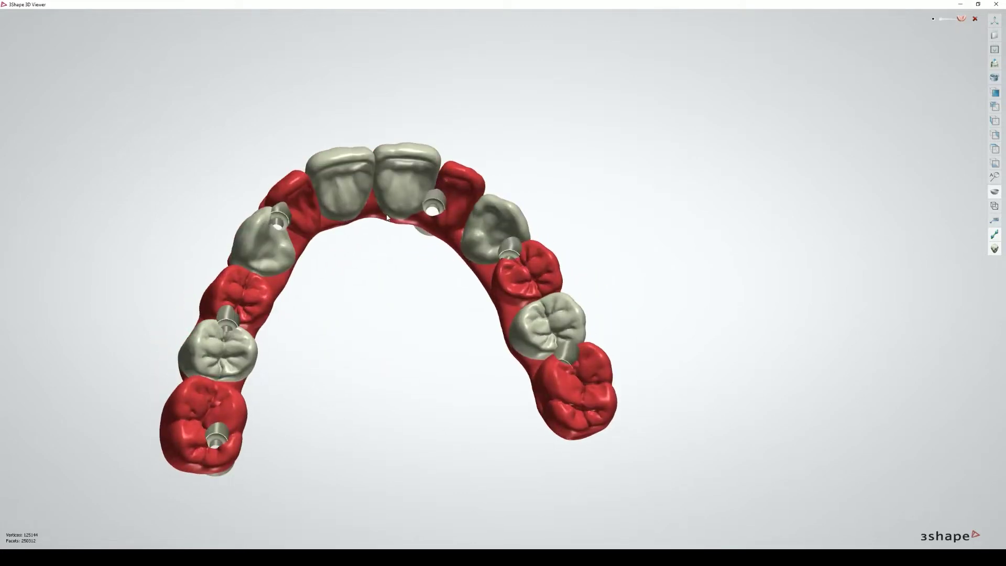
right_click_drag(389, 220, 416, 316)
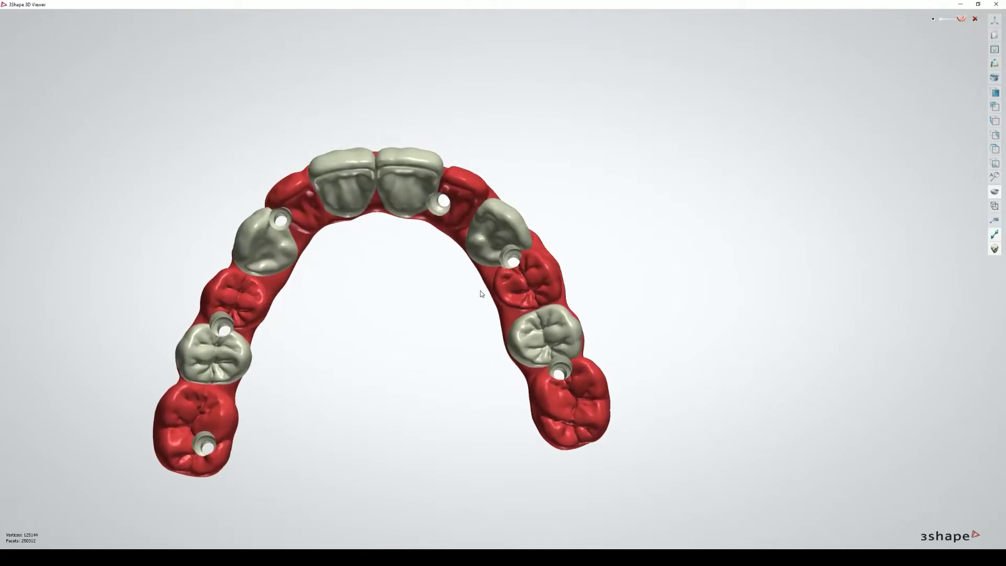
right_click_drag(534, 332, 537, 337)
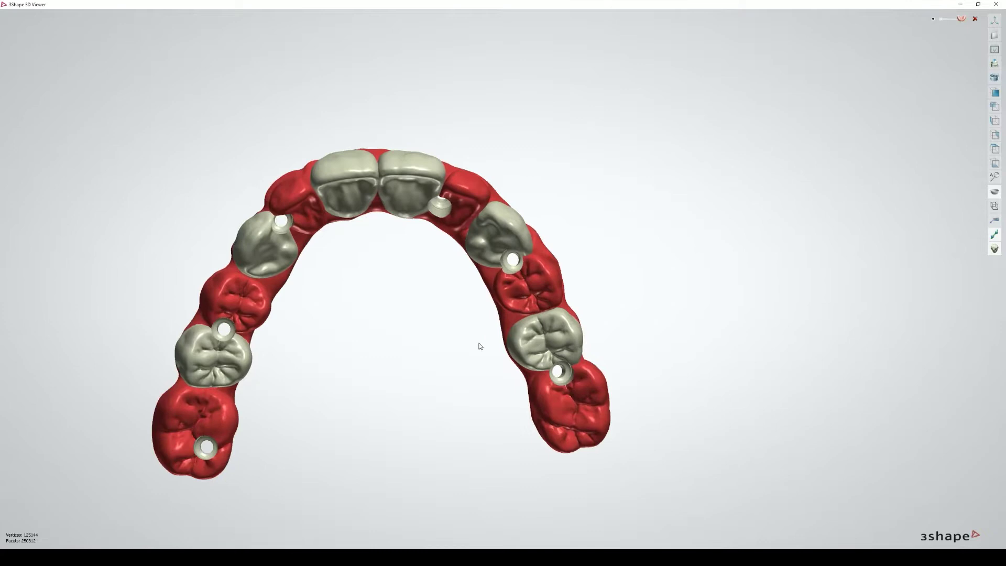
scroll(407, 329, "up", 1)
right_click_drag(411, 333, 413, 319)
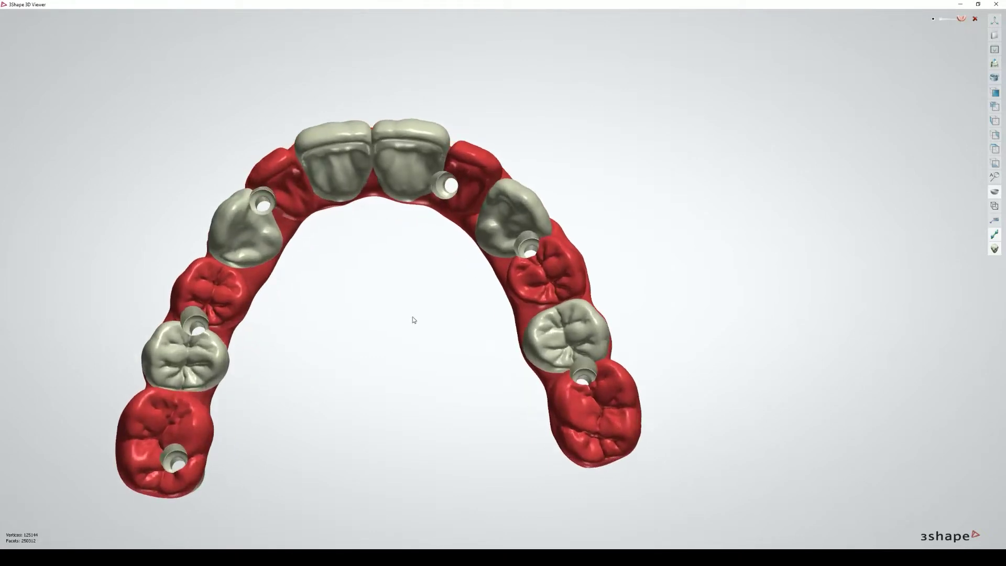
middle_click_drag(445, 304, 541, 274)
scroll(561, 283, "up", 1)
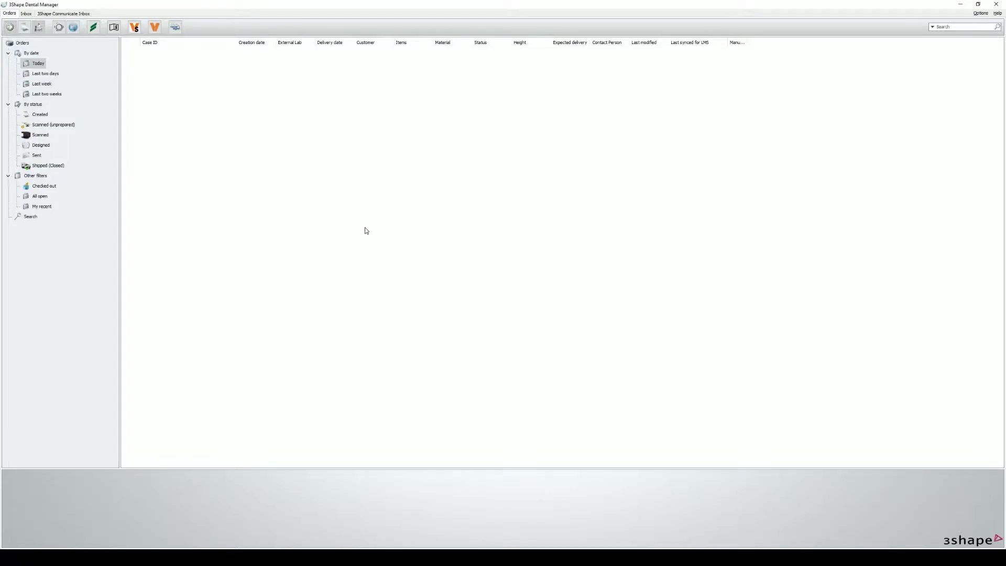
In 3Shape Dental Manager, create a new order with a Zirkon Copy Denture gingiva covering upper teeth 17 to 27.
right_click(367, 226)
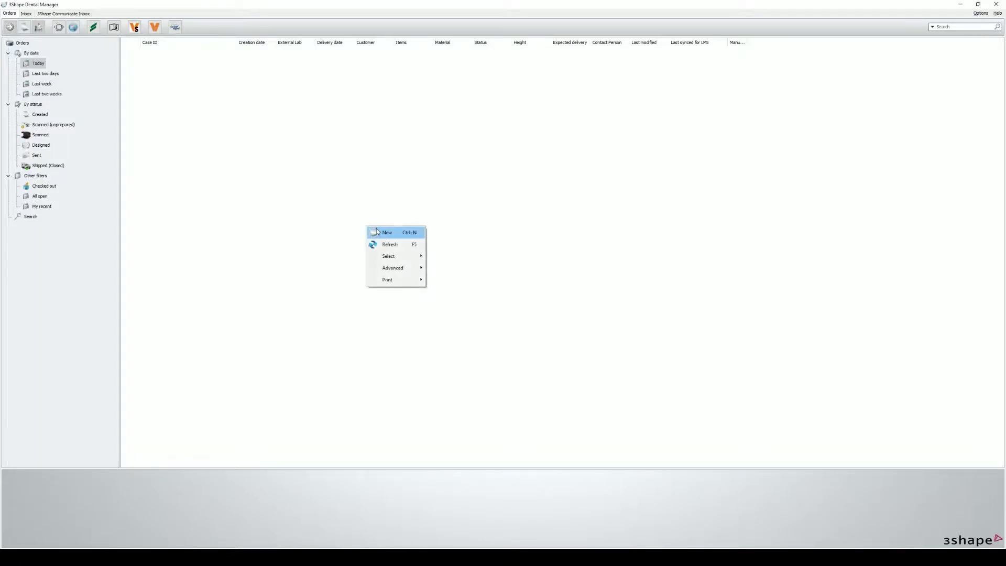
left_click(377, 232)
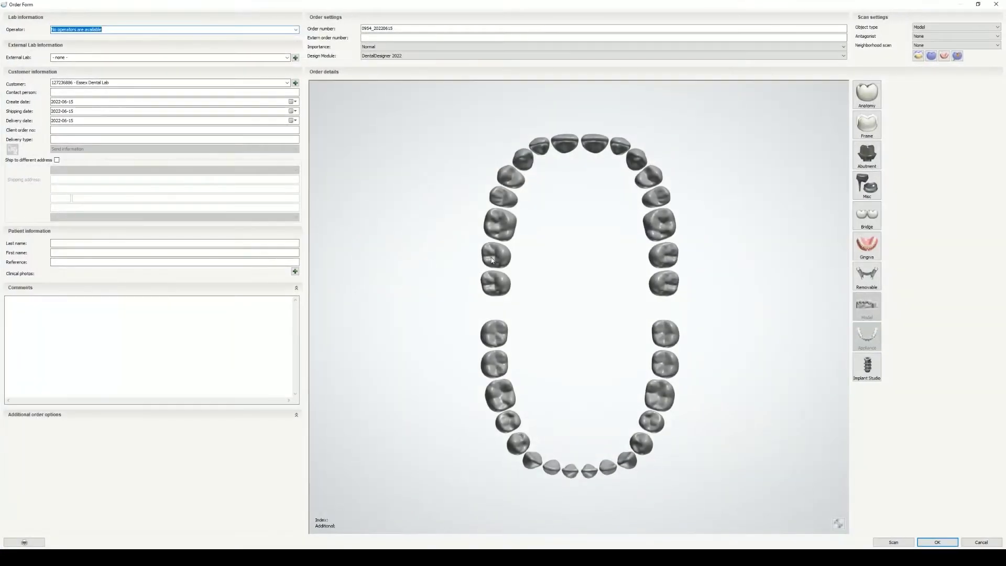
left_click(492, 260)
left_click(866, 245)
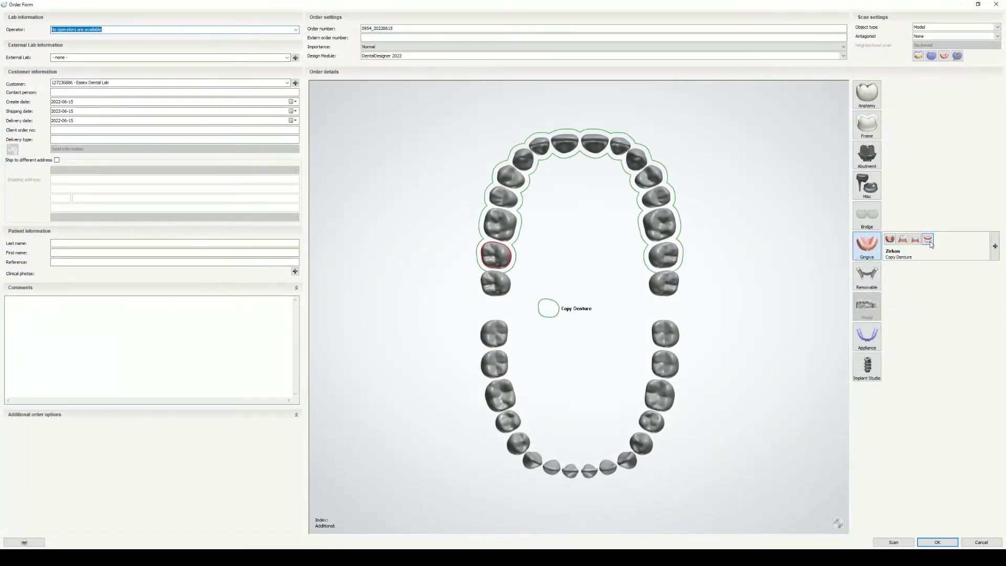
left_click(938, 542)
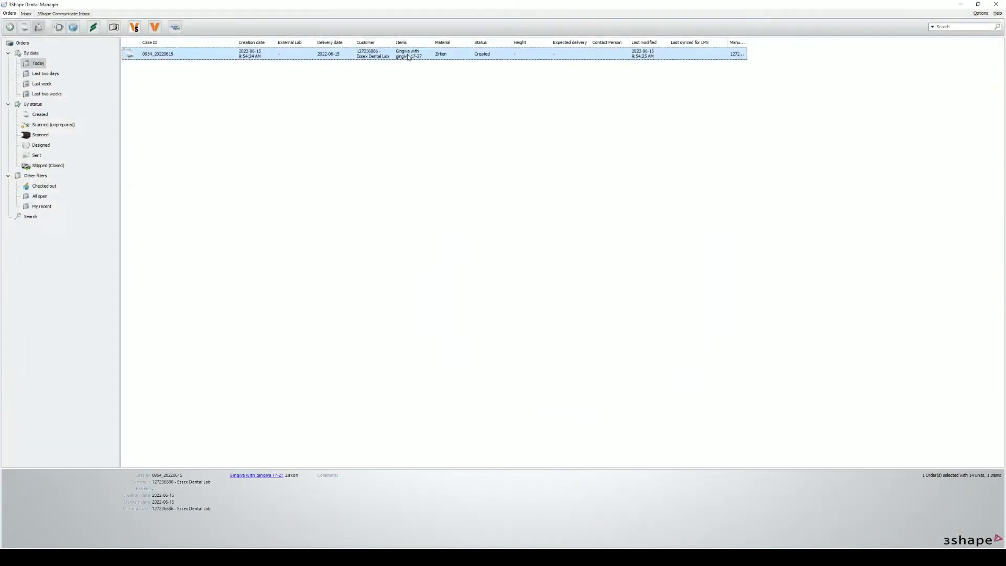
Import the scan into the new order and open the order for design.
right_click(407, 54)
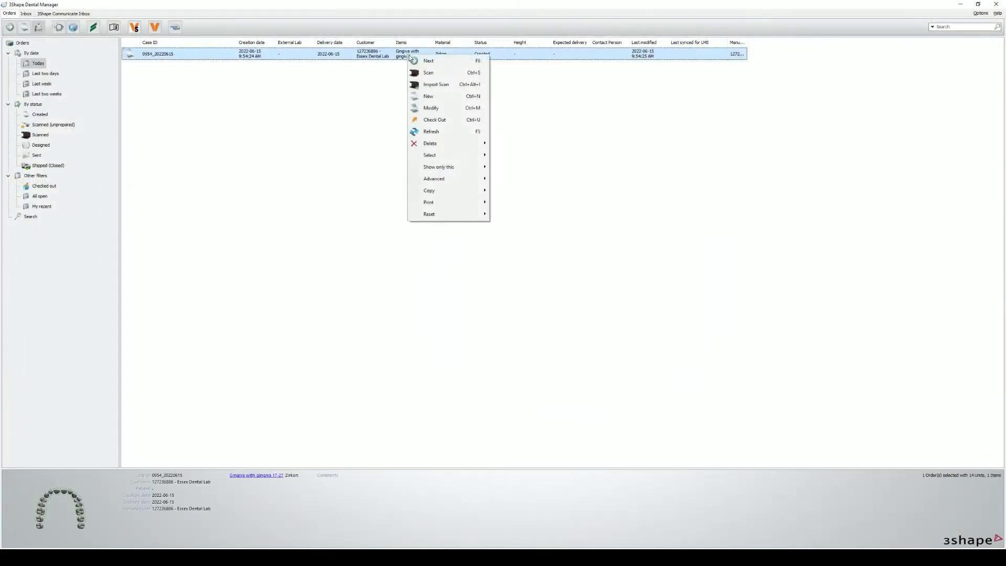
left_click(425, 85)
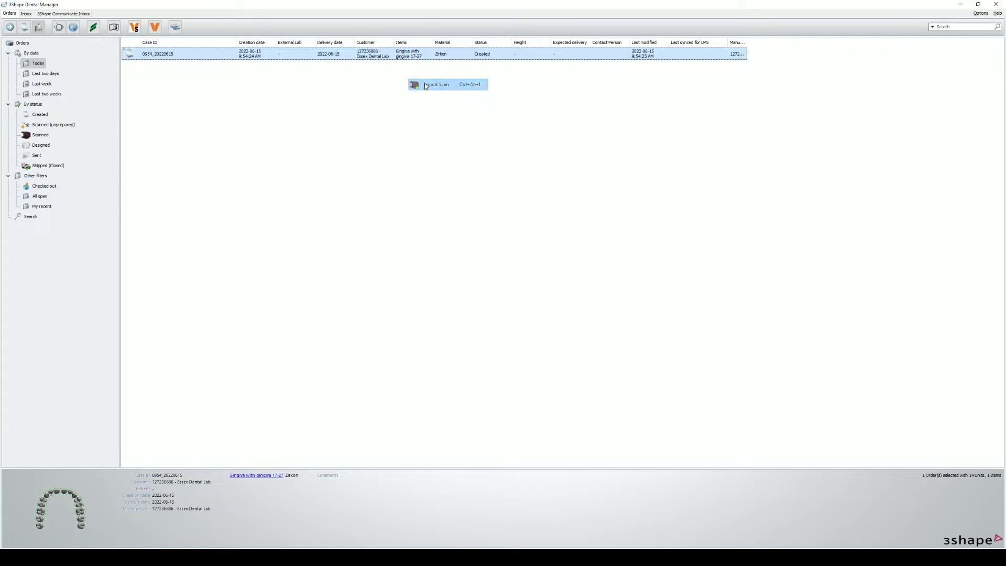
right_click(324, 54)
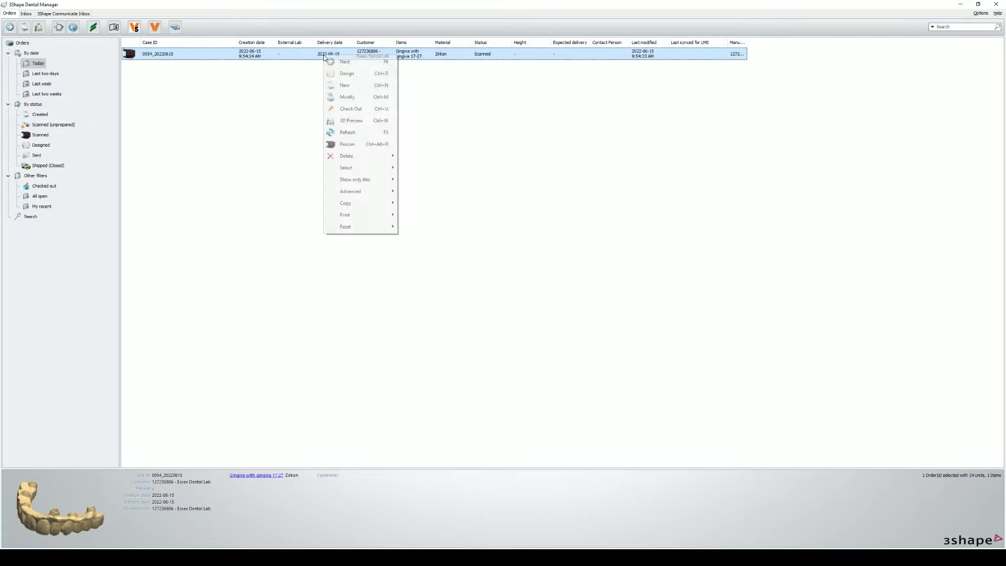
left_click(336, 75)
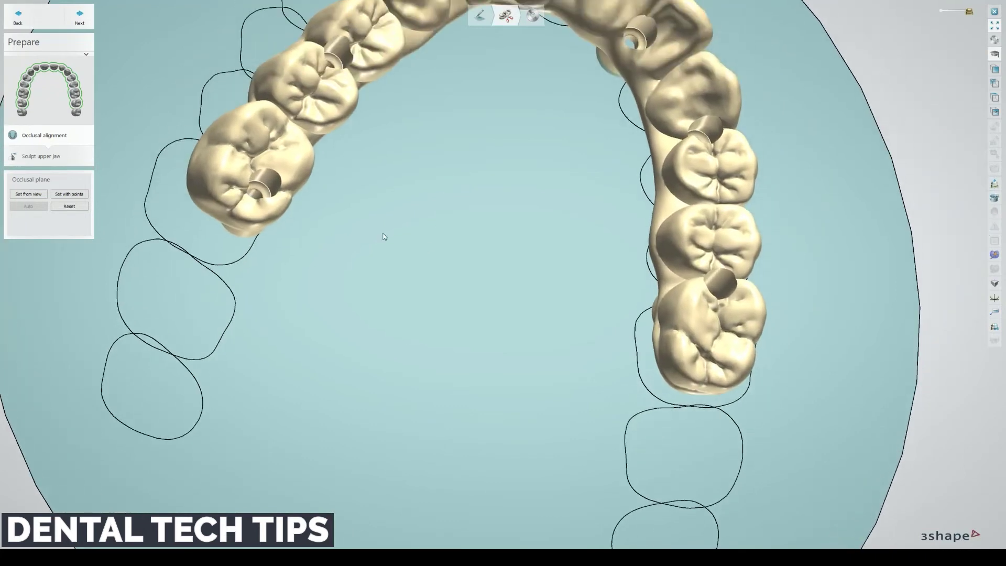
Define the occlusal plane with three points, one on each last molar and one between the central incisors, and proceed to Sculpt upper jaw.
left_click(69, 194)
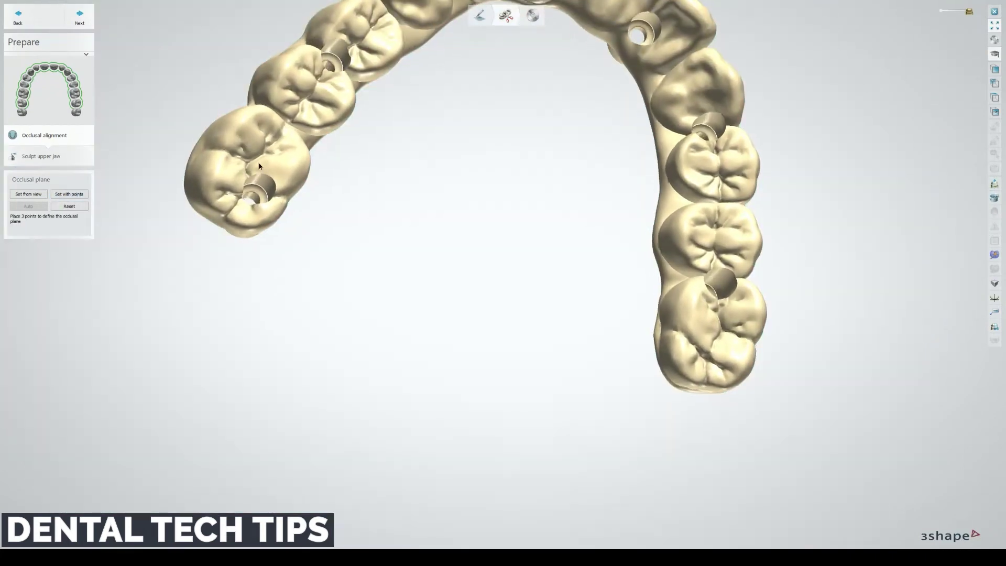
left_click(259, 166)
left_click(549, 55)
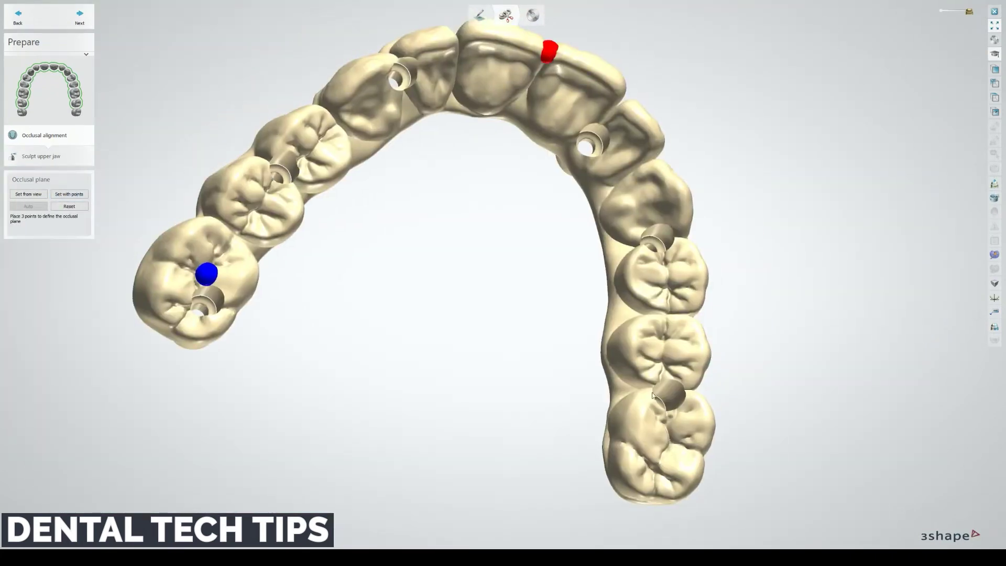
left_click(670, 444)
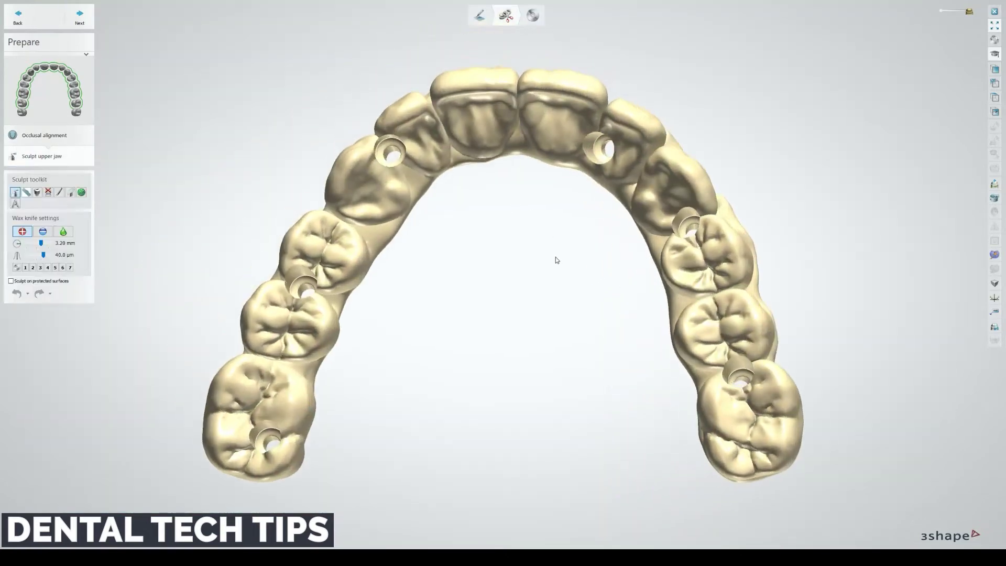
Cut a 2D cross-section through the screw channel between the central and lateral incisors and measure its wall thickness.
scroll(592, 163, "up", 4)
right_click_drag(593, 163, 581, 175)
scroll(581, 178, "up", 4)
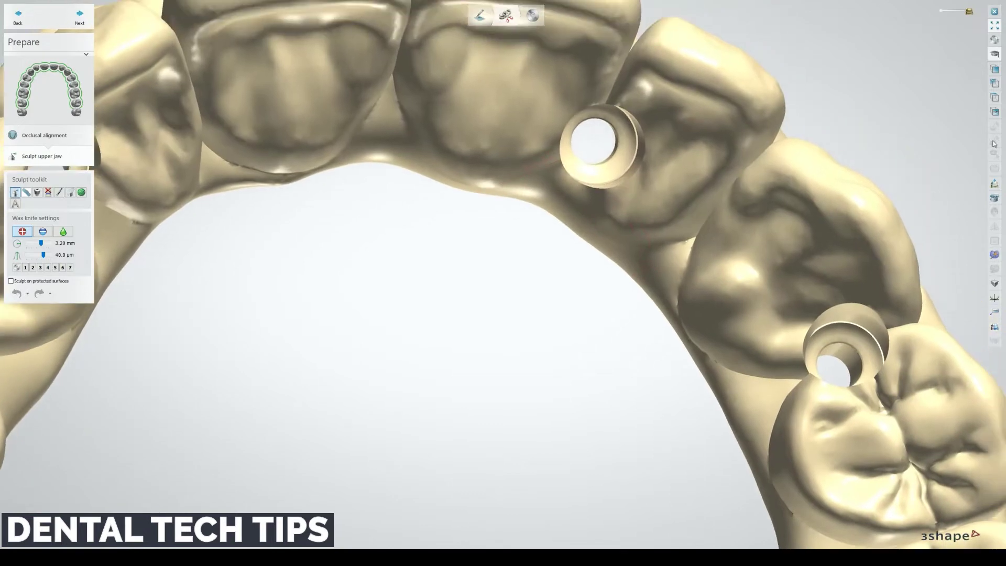
left_click(994, 184)
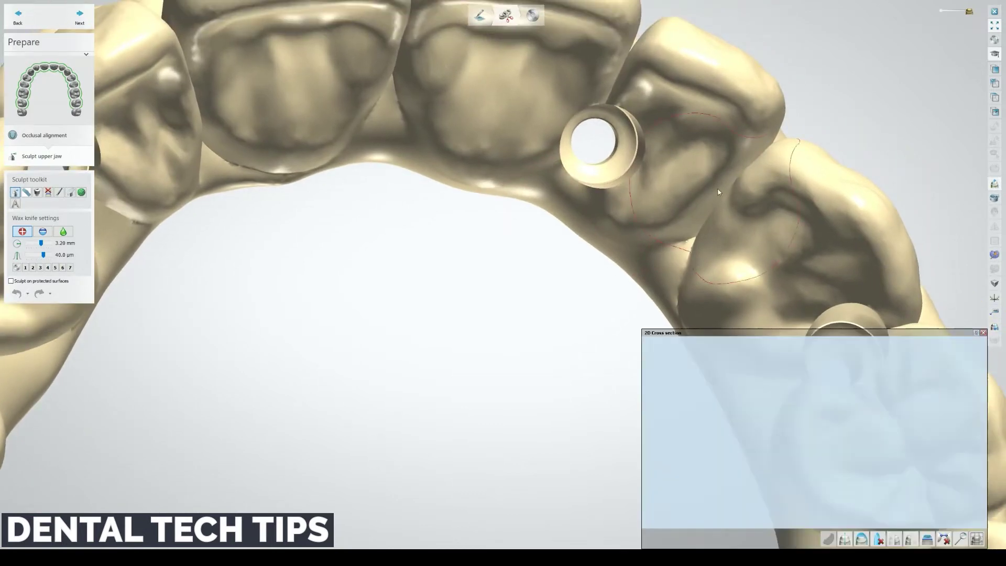
right_click_drag(636, 85, 633, 83)
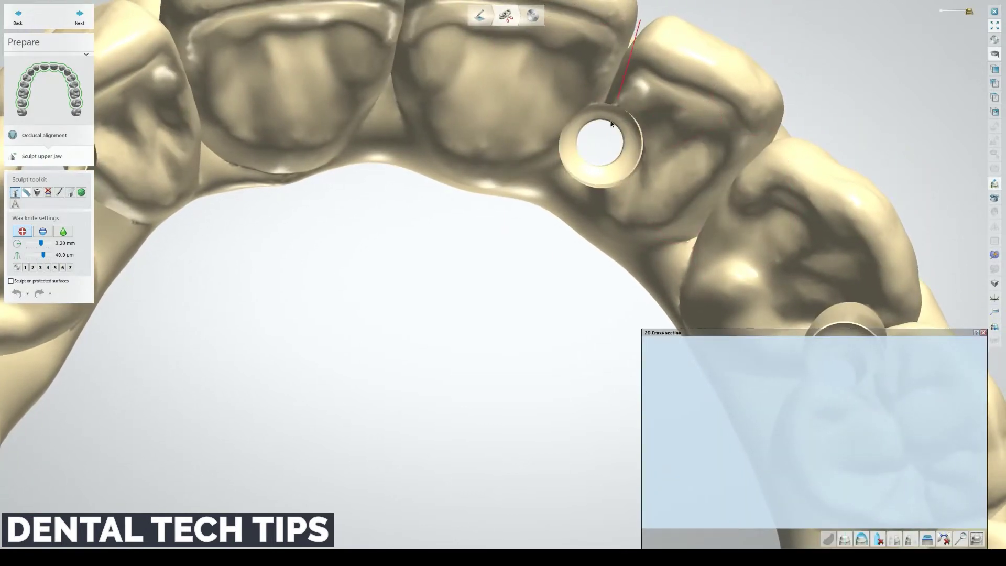
left_click_drag(611, 123, 512, 279)
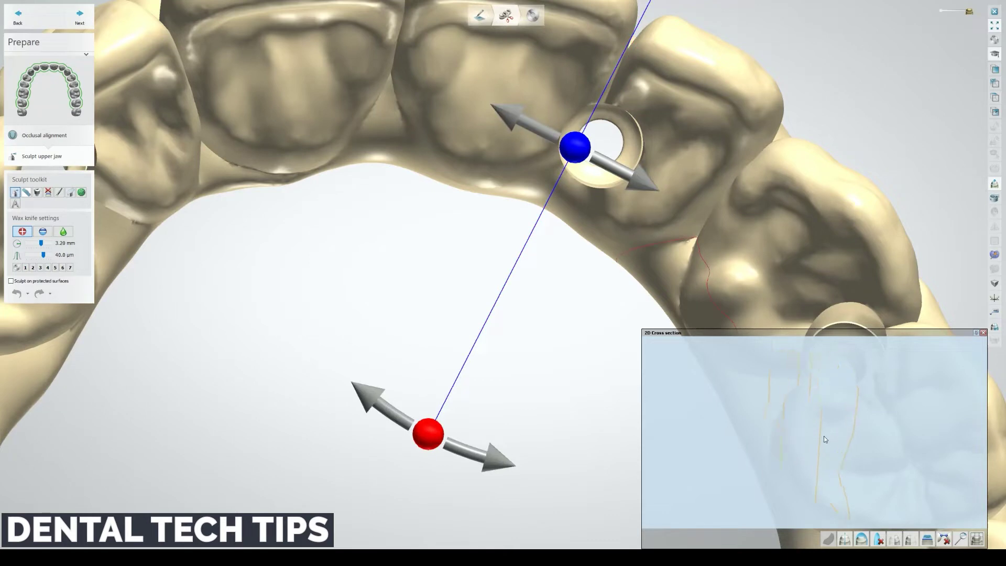
left_click_drag(759, 394, 776, 394)
Set the adding wax knife's strength to about 20 µm and thicken the lingual wall of the screw channel beside the lateral incisor.
right_click_drag(519, 356, 430, 386)
scroll(503, 309, "up", 4)
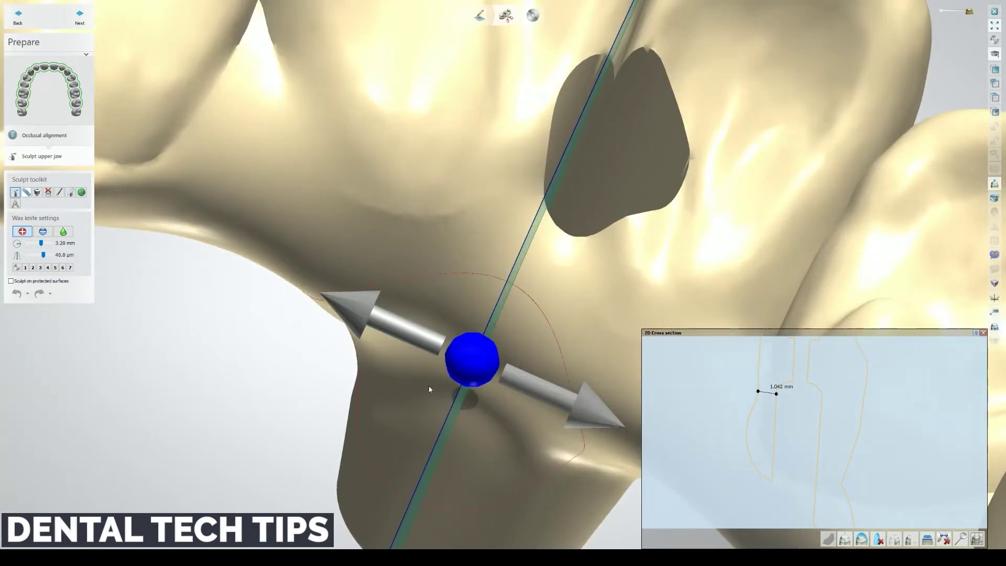
middle_click_drag(429, 386, 533, 340)
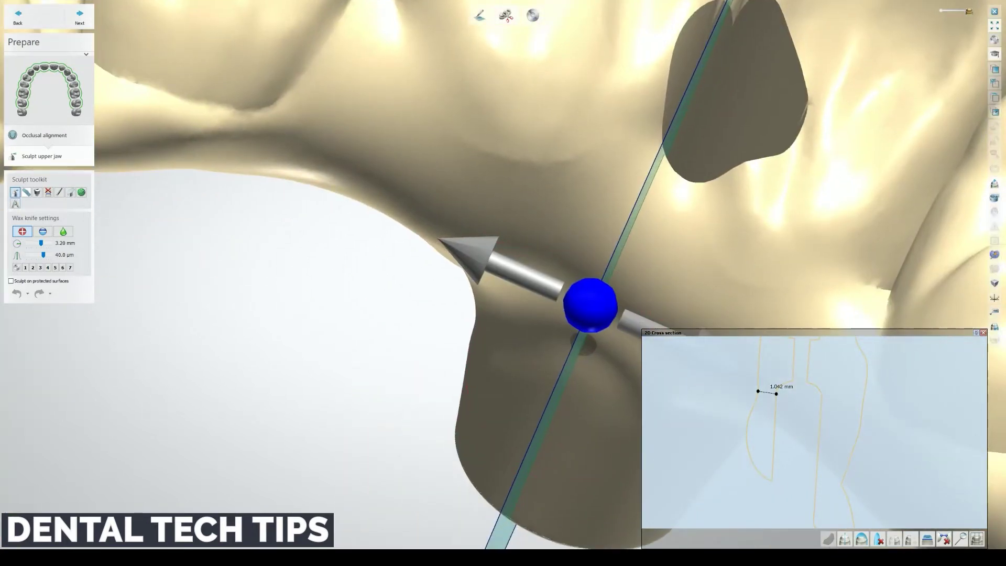
left_click(33, 257)
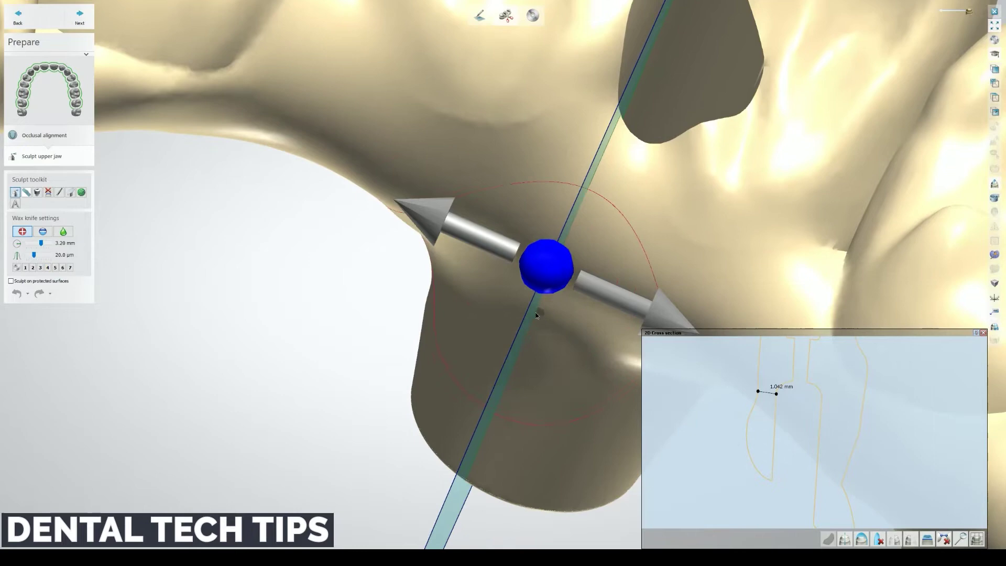
left_click_drag(590, 335, 520, 329)
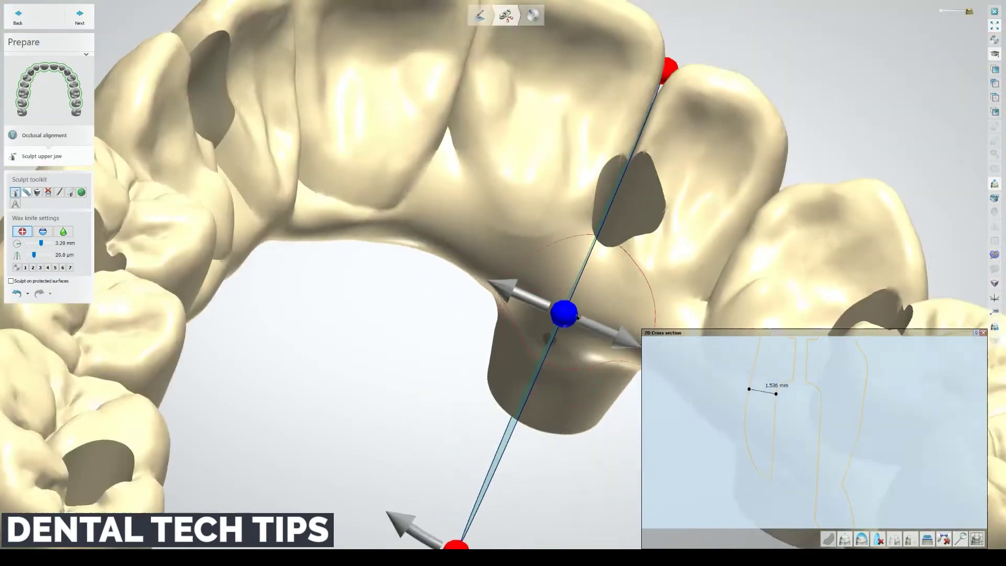
right_click_drag(550, 261, 559, 269)
left_click_drag(558, 267, 569, 264)
Examine the remaining screw access holes along the same side of the arch, back to the last molar.
scroll(584, 270, "down", 4)
right_click_drag(585, 269, 581, 295)
scroll(580, 295, "down", 3)
middle_click_drag(580, 294, 537, 279)
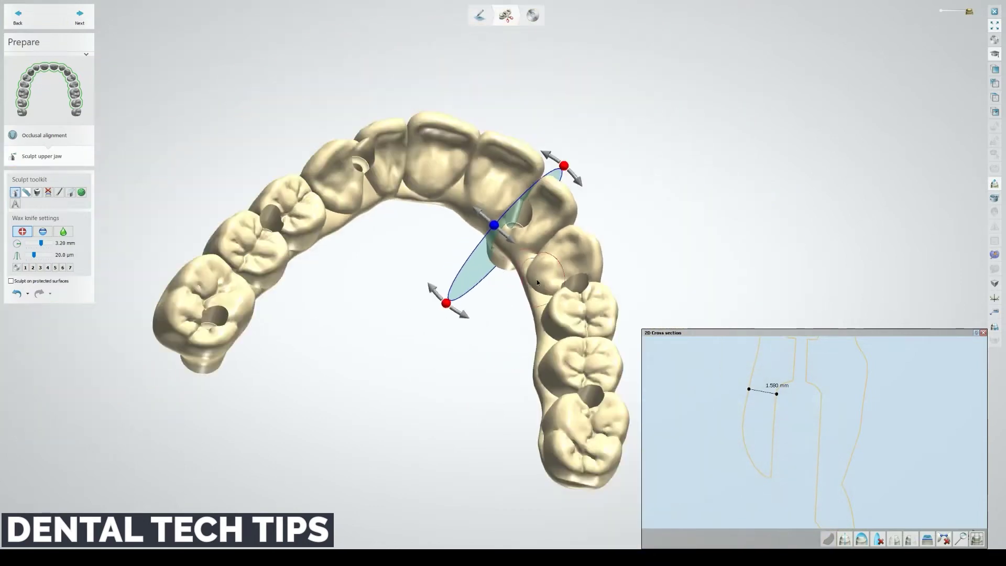
right_click_drag(537, 279, 537, 310)
middle_click_drag(537, 308, 523, 258)
scroll(516, 172, "up", 6)
right_click_drag(516, 172, 442, 191)
scroll(473, 165, "down", 4)
scroll(498, 215, "up", 4)
scroll(469, 202, "down", 4)
scroll(487, 207, "up", 3)
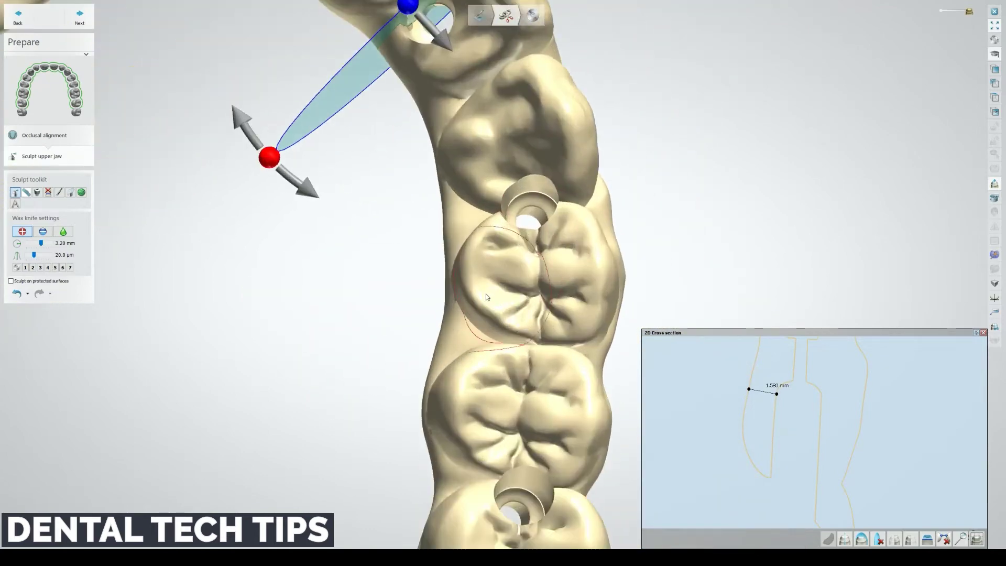
middle_click_drag(495, 294, 523, 178)
right_click_drag(524, 178, 484, 280)
scroll(543, 165, "down", 2)
scroll(520, 284, "up", 5)
scroll(519, 278, "down", 2)
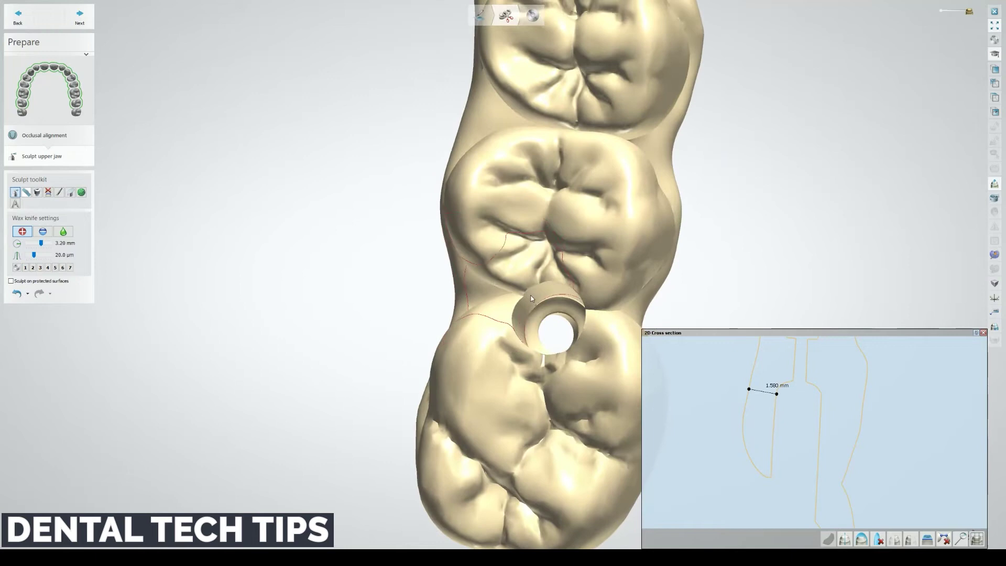
Clear the previous measurement and section, cut a new 2D cross-section through the screw channel beside the last molar, and measure its thin wall.
left_click(944, 538)
left_click(878, 539)
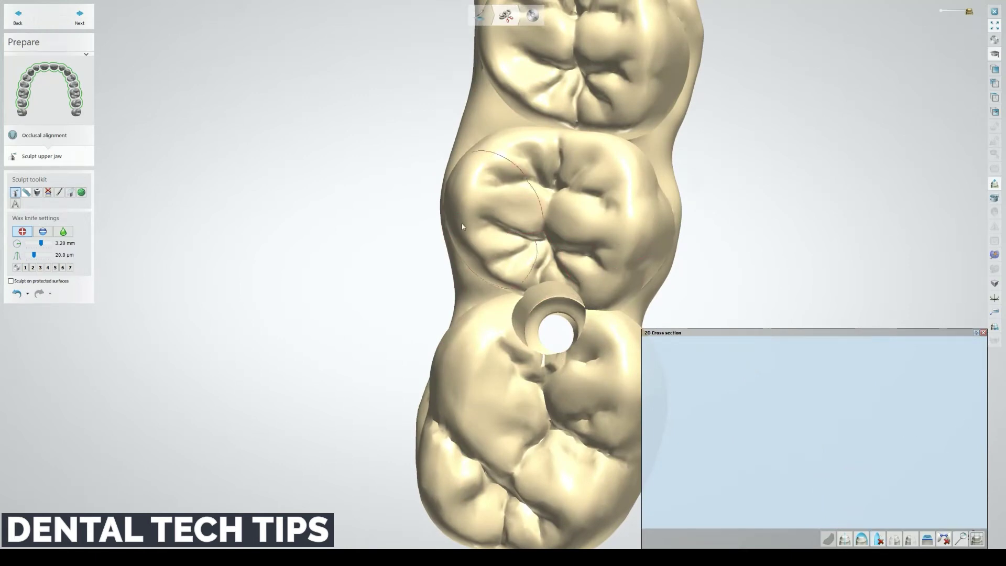
left_click_drag(428, 286, 674, 325)
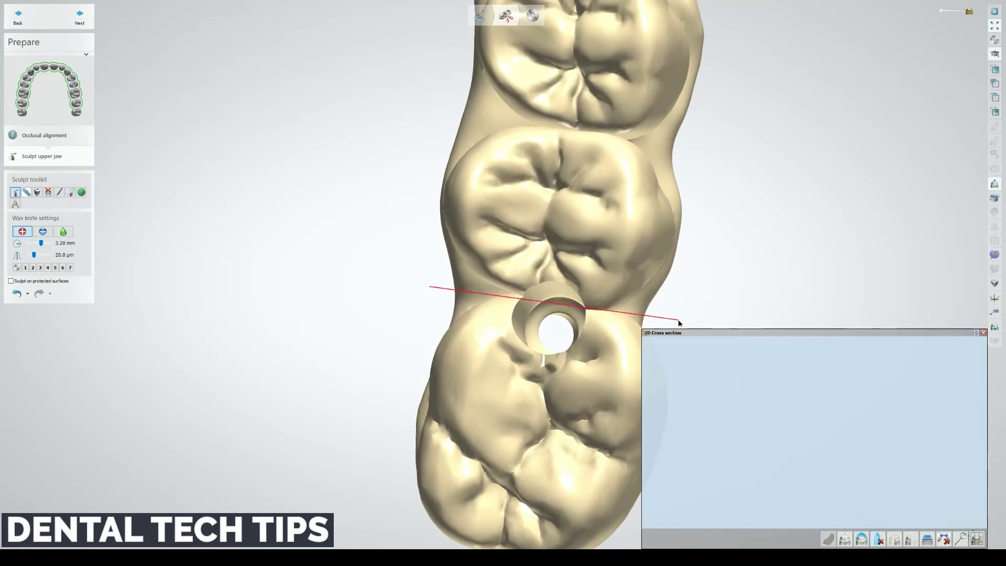
left_click_drag(344, 273, 340, 267)
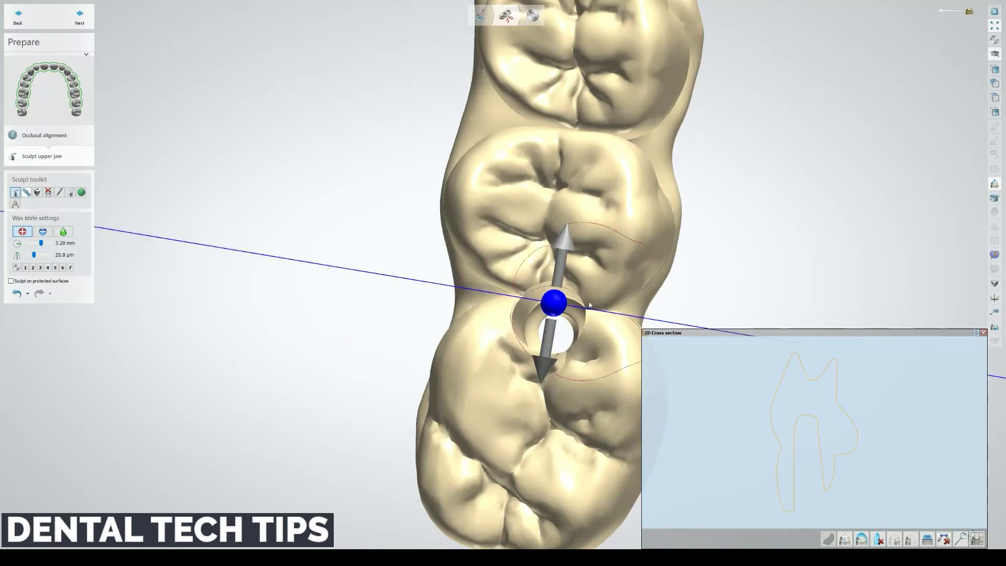
left_click_drag(560, 302, 561, 300)
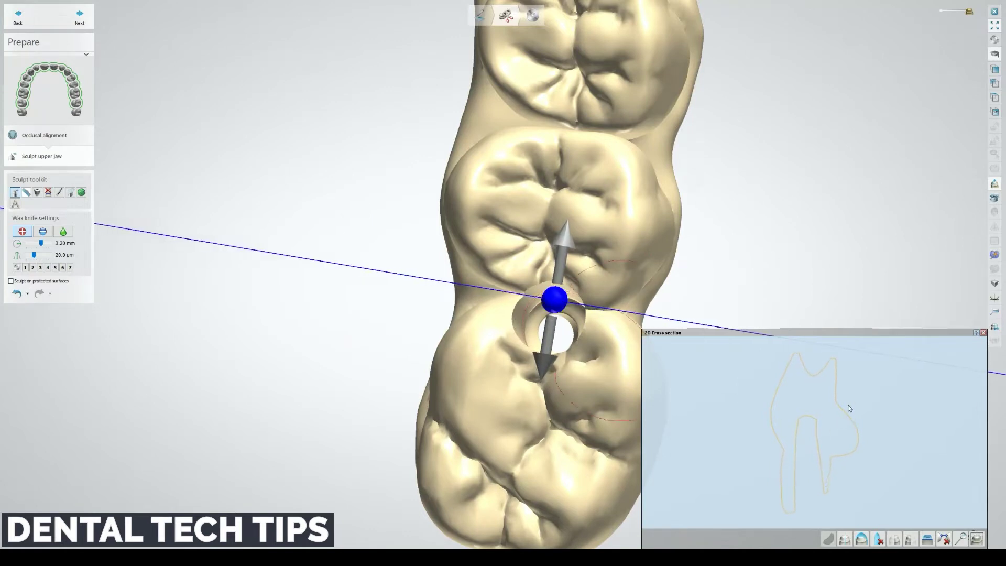
scroll(829, 453, "up", 2)
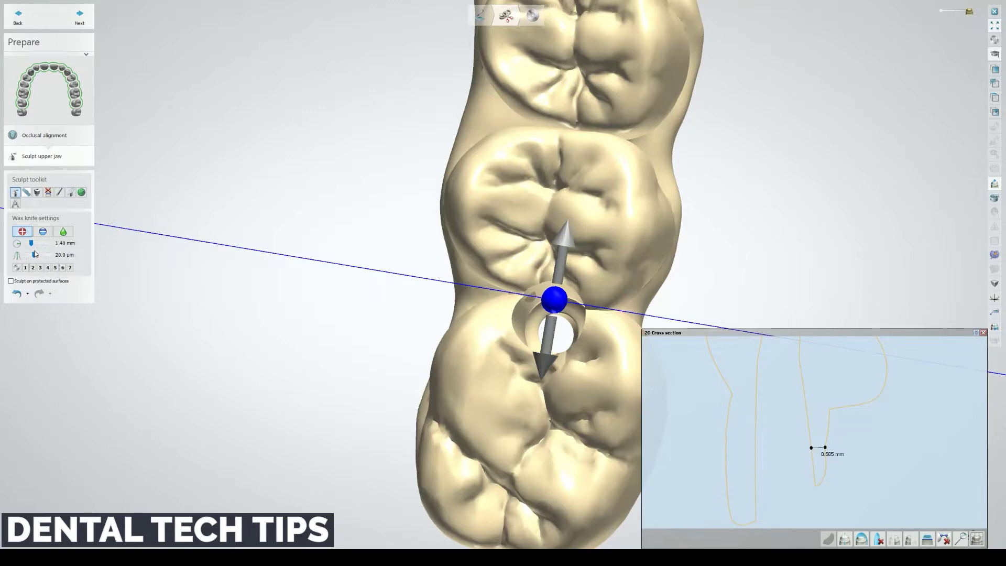
Thicken the wall between the last two molars with the adding wax knife sized to 1.40 mm, and close the 2D cross-section.
right_click_drag(503, 303, 528, 309)
scroll(510, 308, "up", 3)
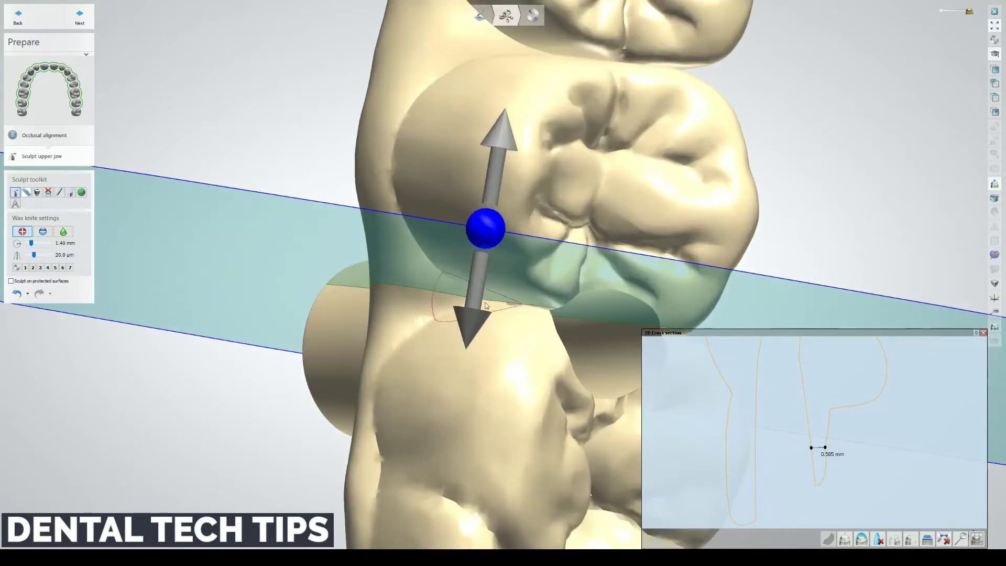
left_click(880, 541)
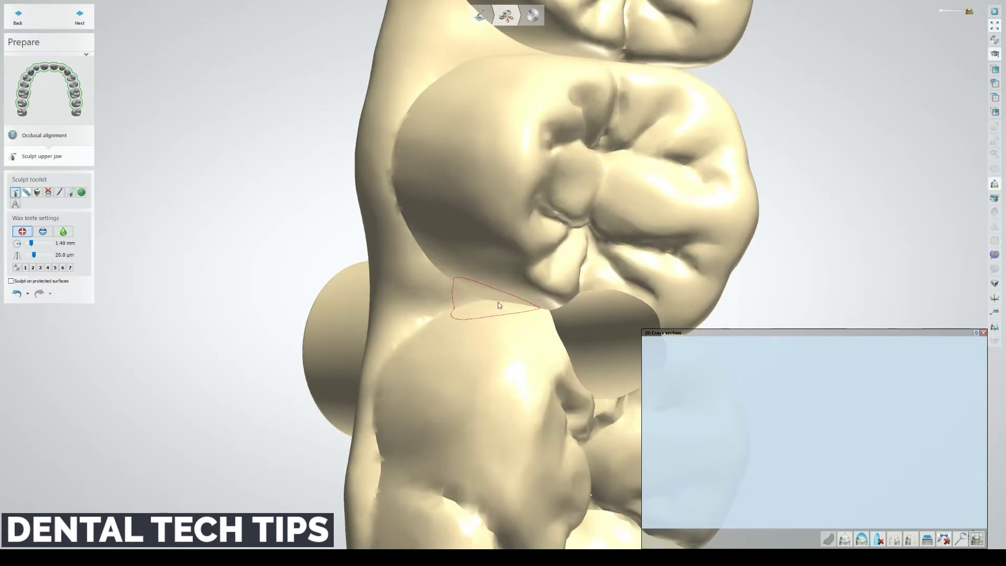
left_click_drag(498, 305, 488, 305)
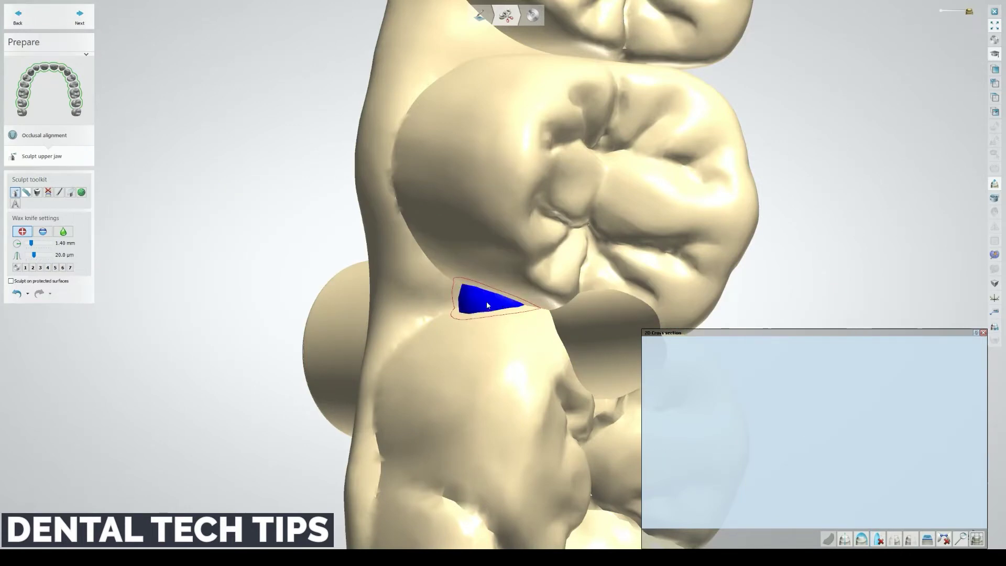
left_click(983, 333)
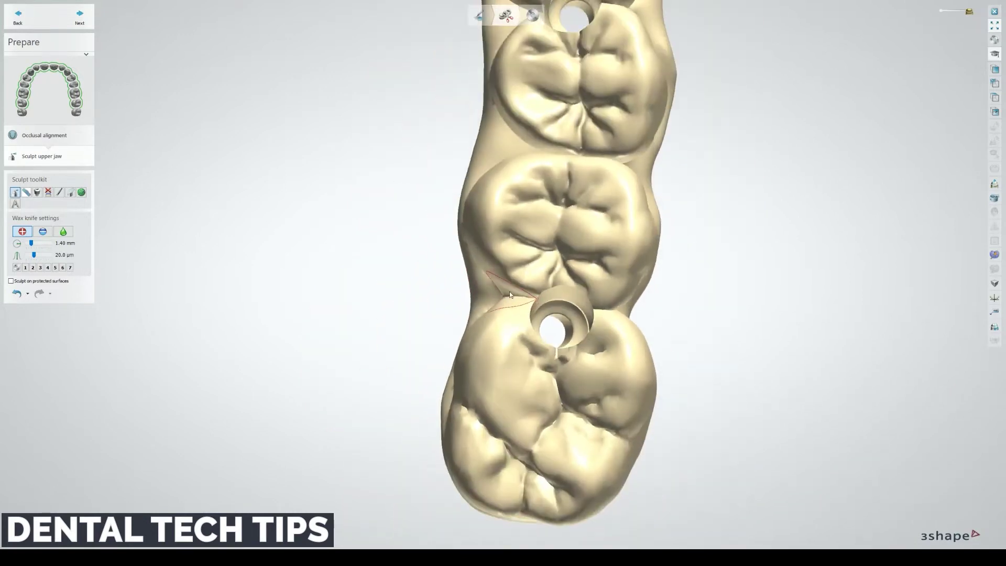
Examine the sculpted area between the last two molars and the screw channel beside it from the occlusal and lingual sides.
scroll(508, 294, "down", 3)
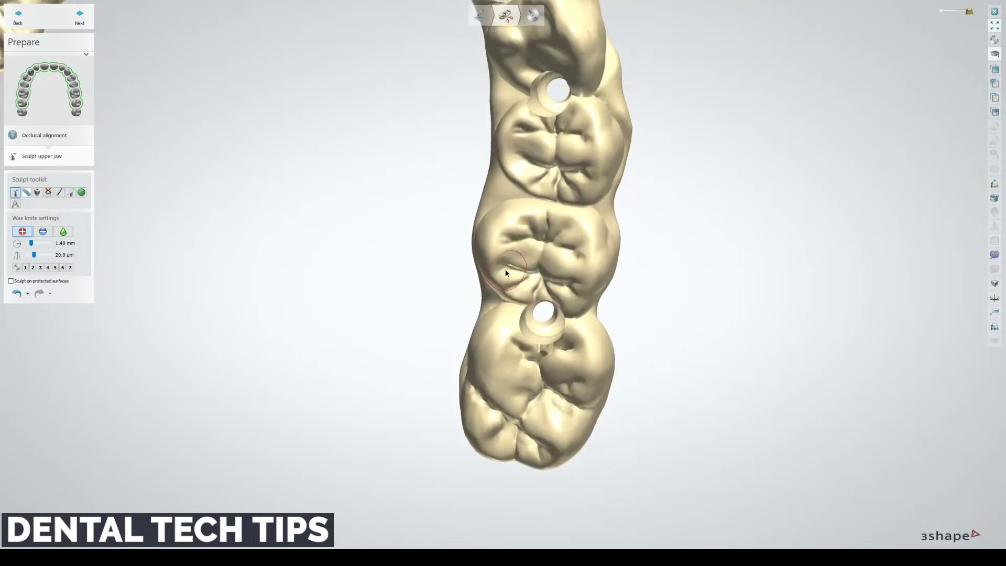
scroll(509, 302, "up", 3)
scroll(506, 299, "down", 1)
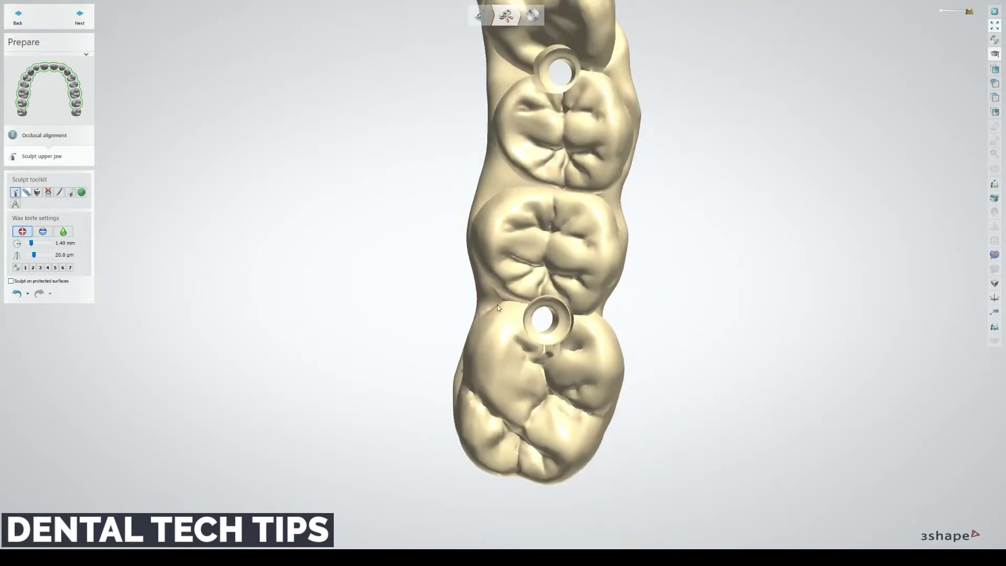
right_click_drag(495, 307, 542, 295)
scroll(497, 297, "down", 1)
scroll(482, 302, "up", 1)
scroll(483, 302, "up", 3)
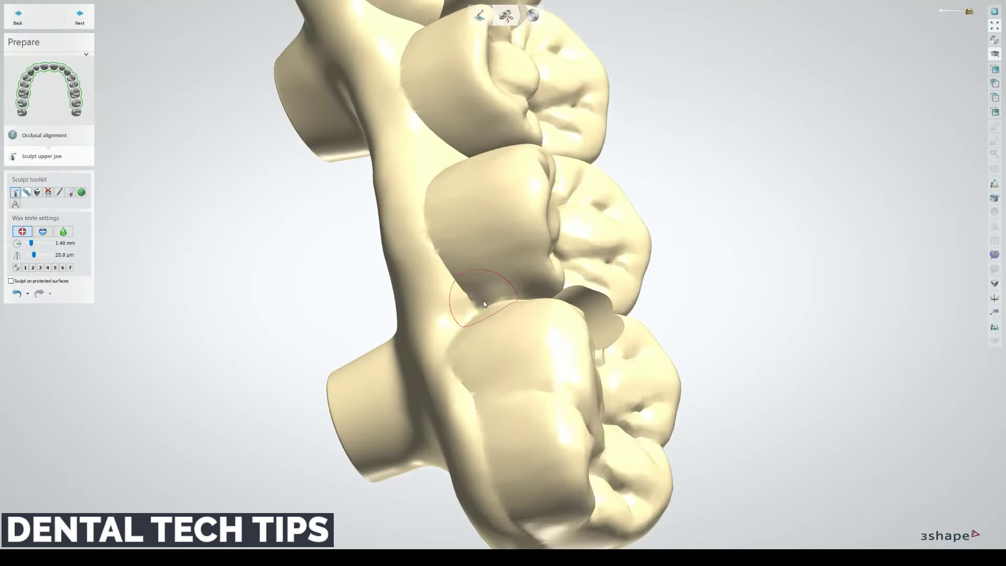
scroll(495, 288, "up", 2)
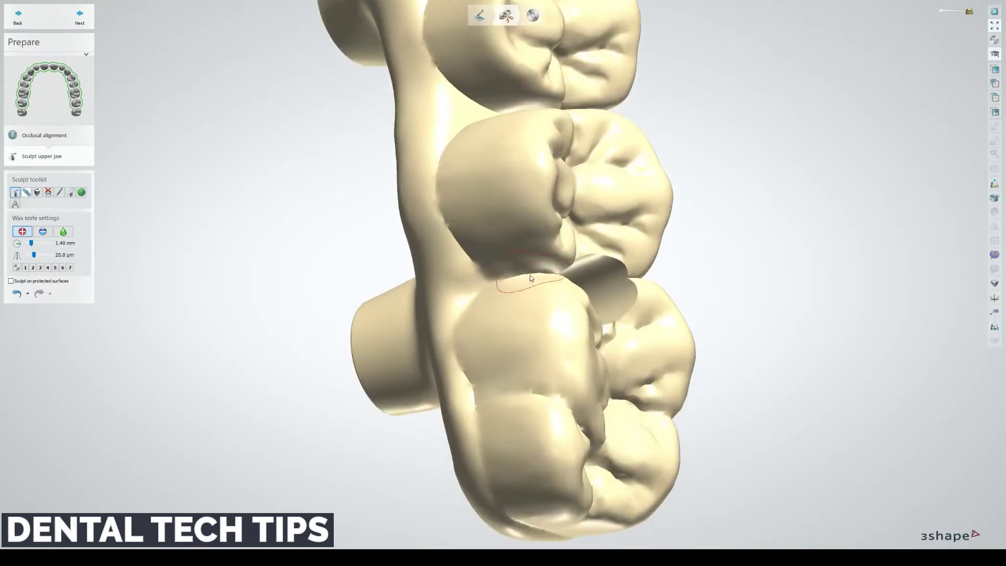
scroll(498, 279, "down", 2)
right_click_drag(498, 278, 512, 276)
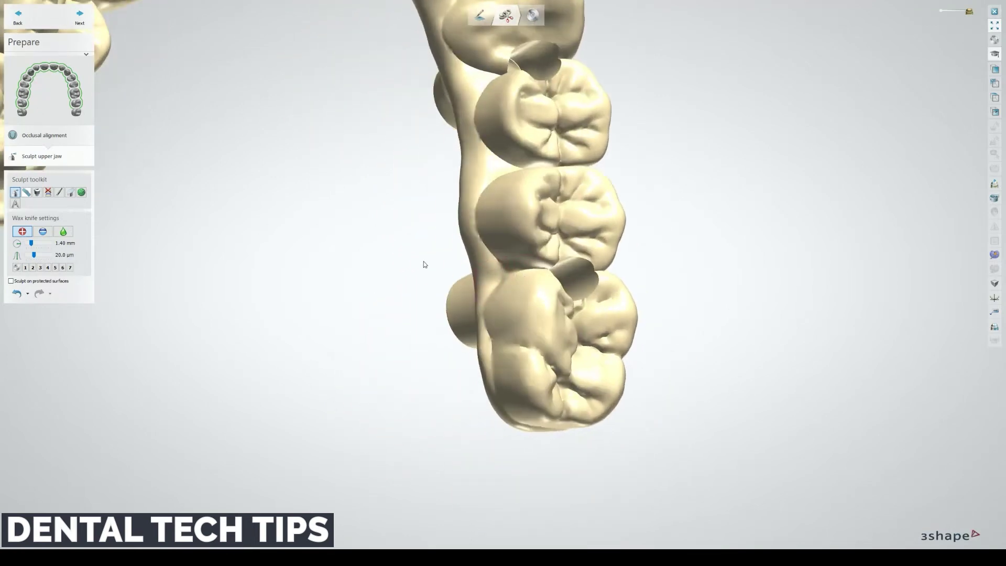
scroll(423, 262, "down", 2)
Try to close the small opening between the two posterior teeth beside the screw channel with the wax knife, and undo the added wax.
right_click_drag(424, 262, 550, 276)
scroll(355, 192, "up", 5)
scroll(355, 194, "down", 2)
right_click_drag(355, 193, 319, 305)
scroll(319, 304, "up", 4)
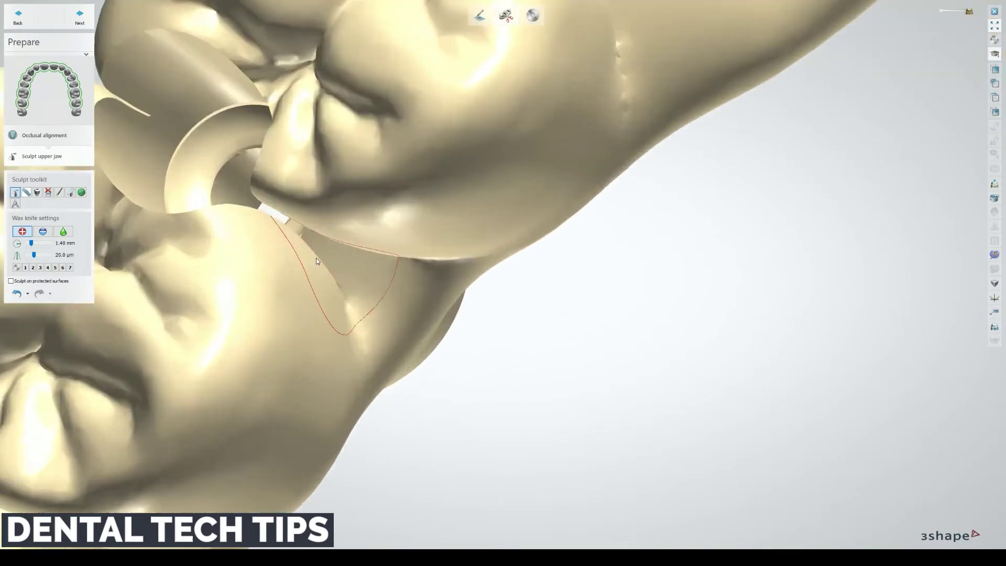
right_click_drag(316, 258, 407, 361)
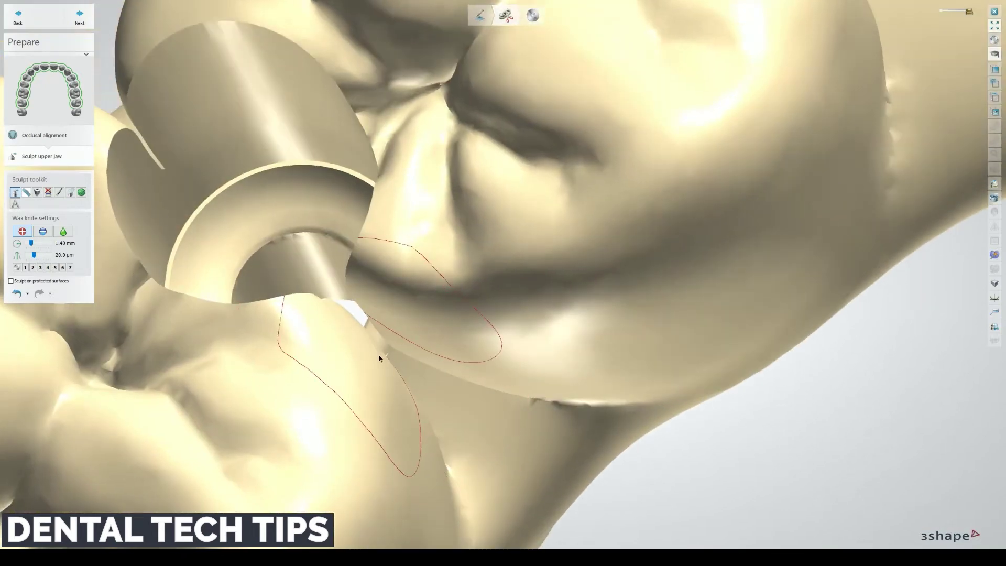
mouse_move(379, 359)
left_mouse_down()
mouse_move(360, 338)
mouse_move(393, 354)
left_mouse_up()
scroll(410, 367, "down", 3)
right_click_drag(410, 367, 428, 392)
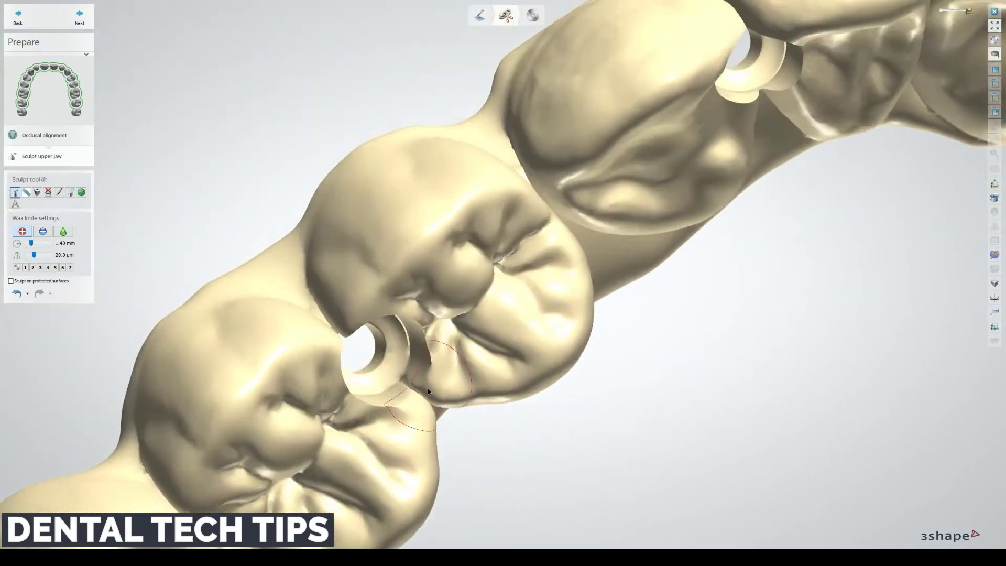
scroll(429, 391, "up", 5)
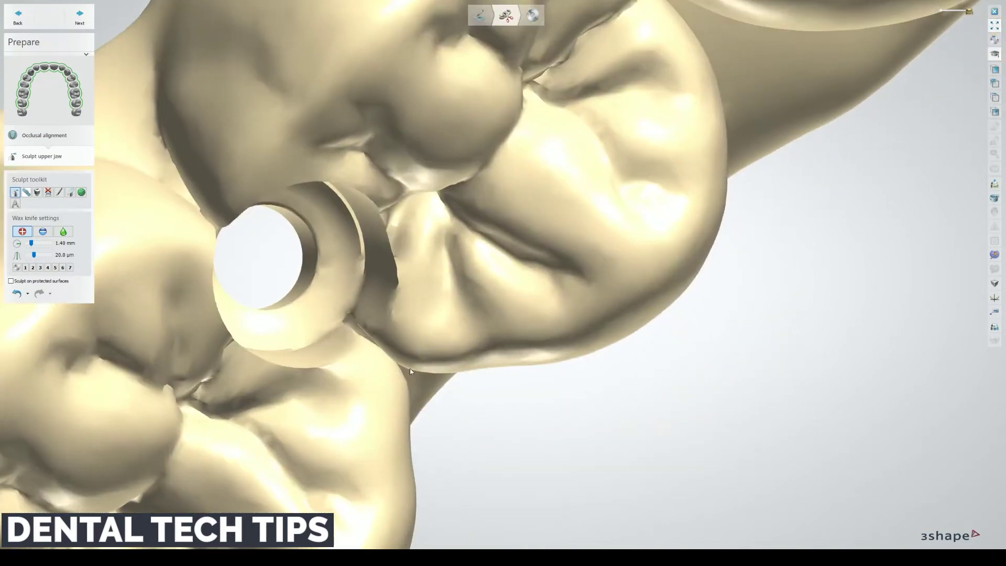
scroll(411, 371, "down", 3)
right_click_drag(410, 371, 372, 319)
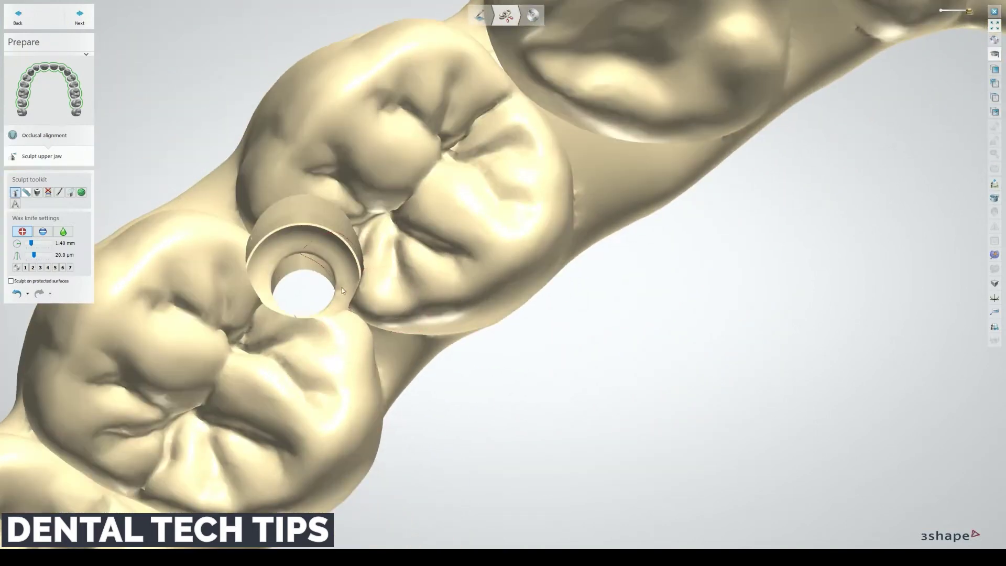
left_click(21, 298)
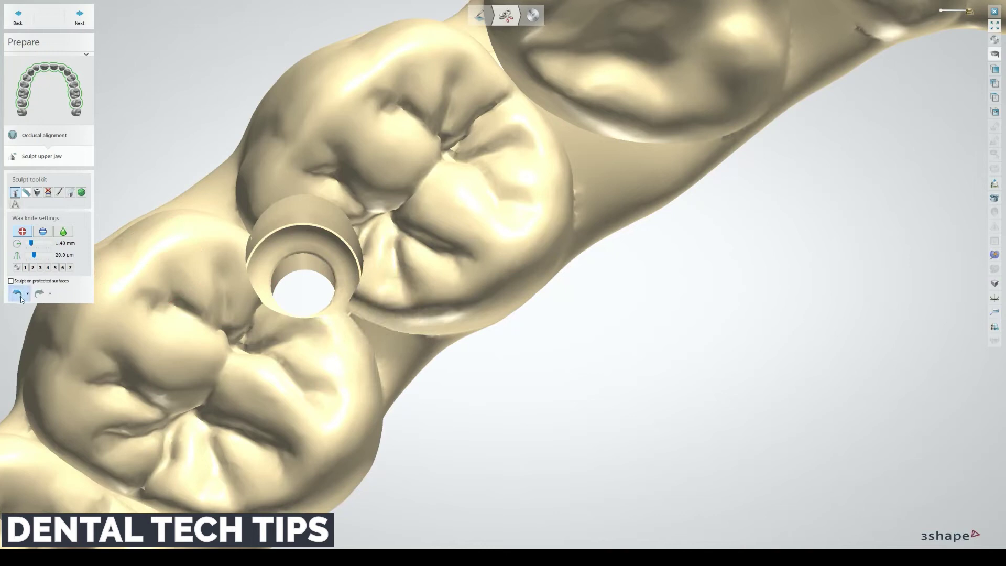
Choose the 2.0 x 2.0 x 5.0 mm pin from the Pins attachment group, with View direction as the default orientation.
scroll(425, 332, "up", 4)
right_click_drag(425, 333, 437, 352)
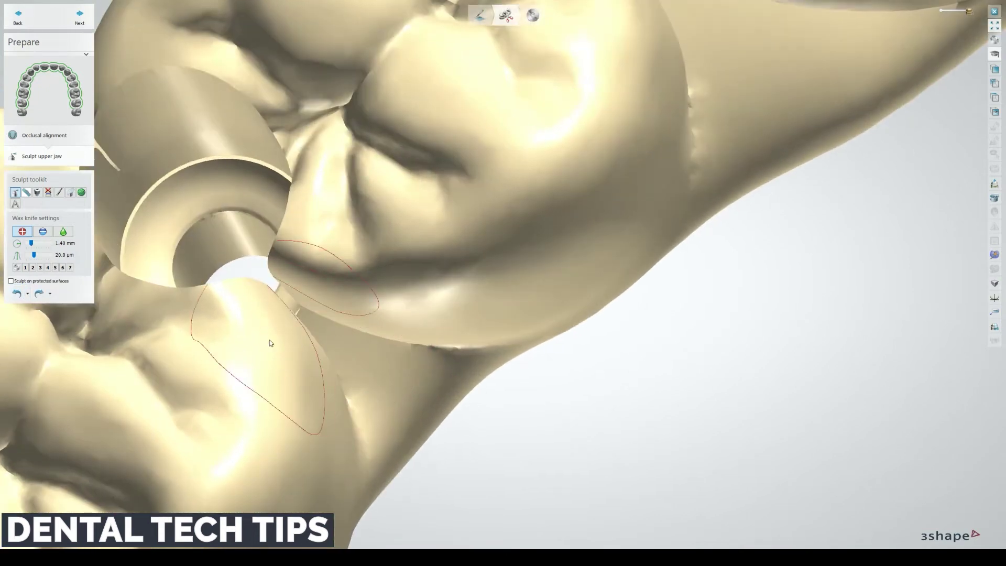
left_click(37, 193)
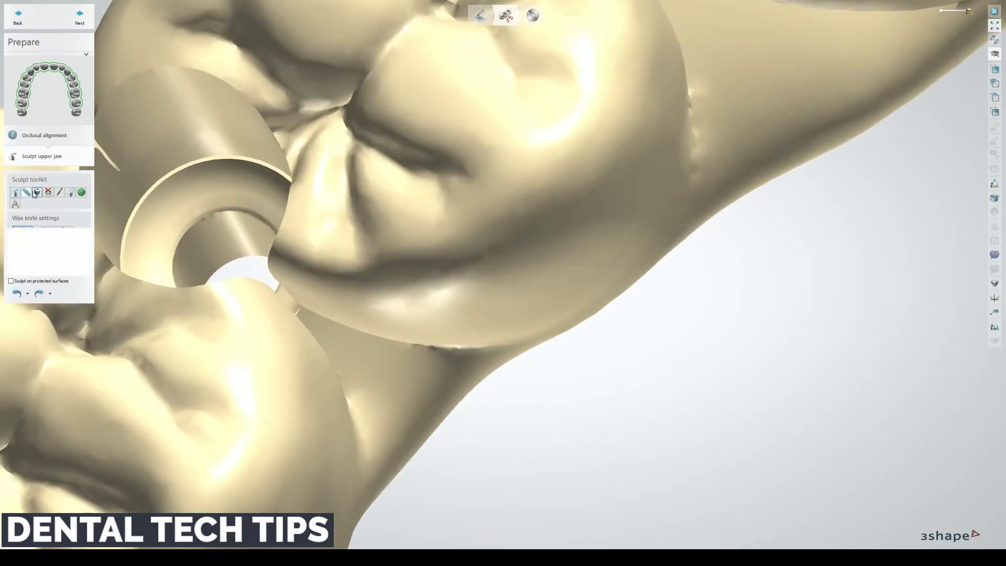
left_click(34, 255)
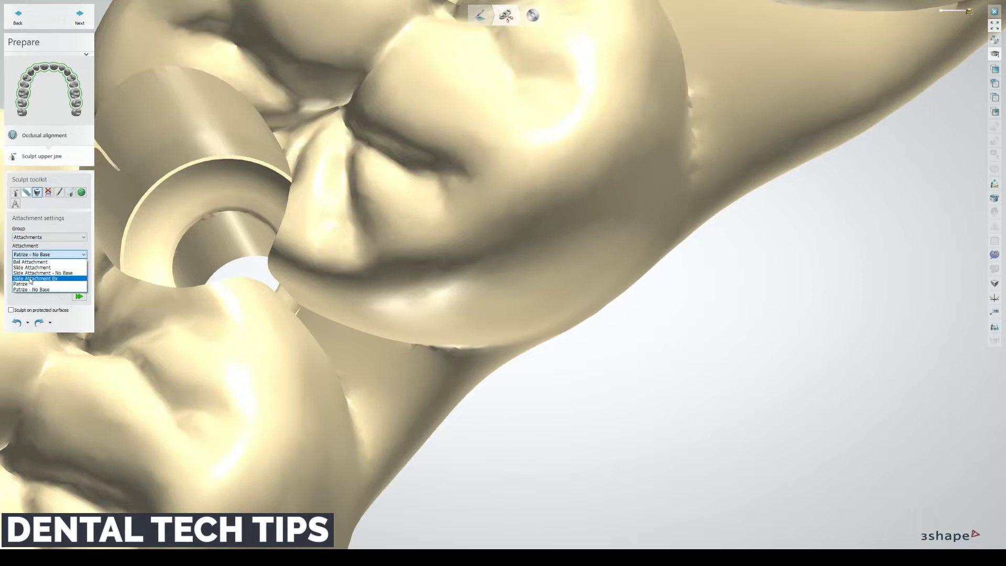
left_click(33, 237)
left_click(33, 237)
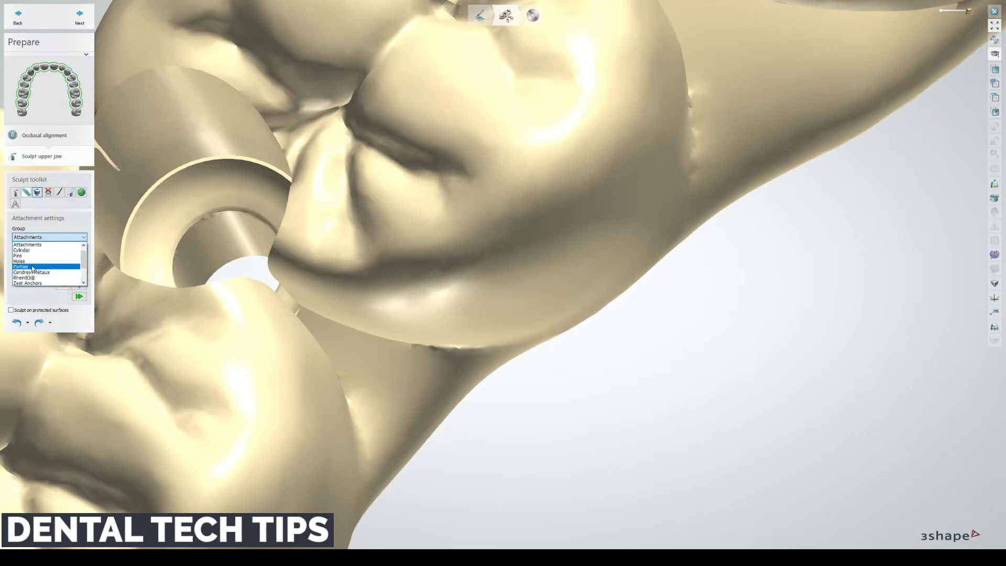
left_click(31, 257)
left_click(33, 255)
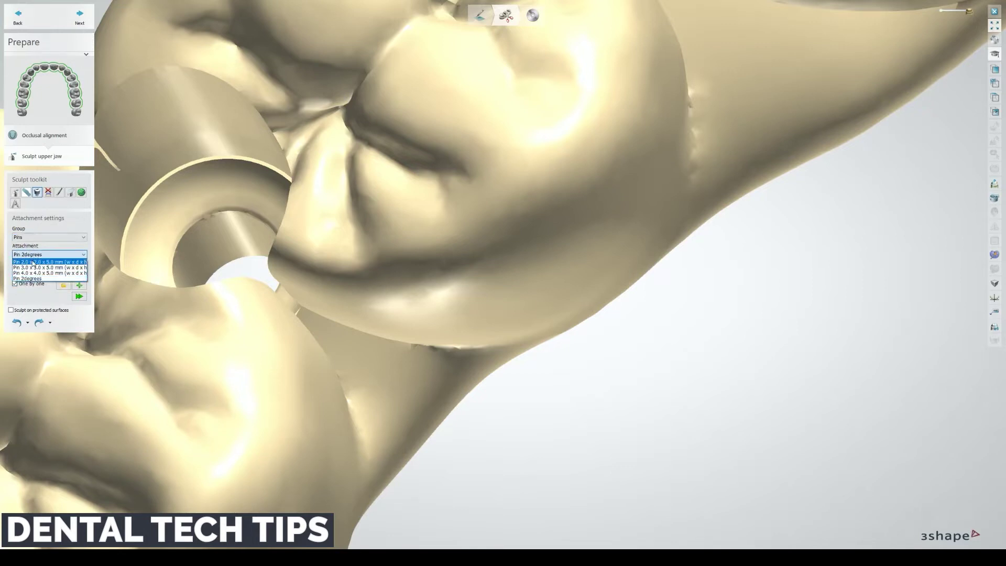
left_click(32, 264)
left_click(32, 272)
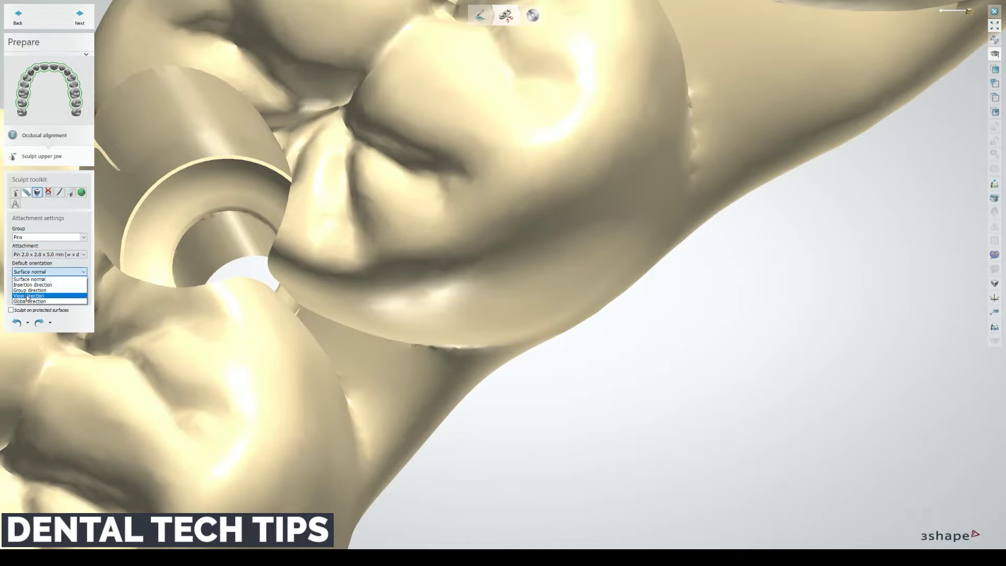
left_click(27, 297)
Place the pin between the two posterior teeth, rotate and shrink it, and move it over the opening at the screw channel's edge.
mouse_move(369, 261)
right_mouse_down()
mouse_move(362, 285)
mouse_move(375, 272)
right_mouse_up()
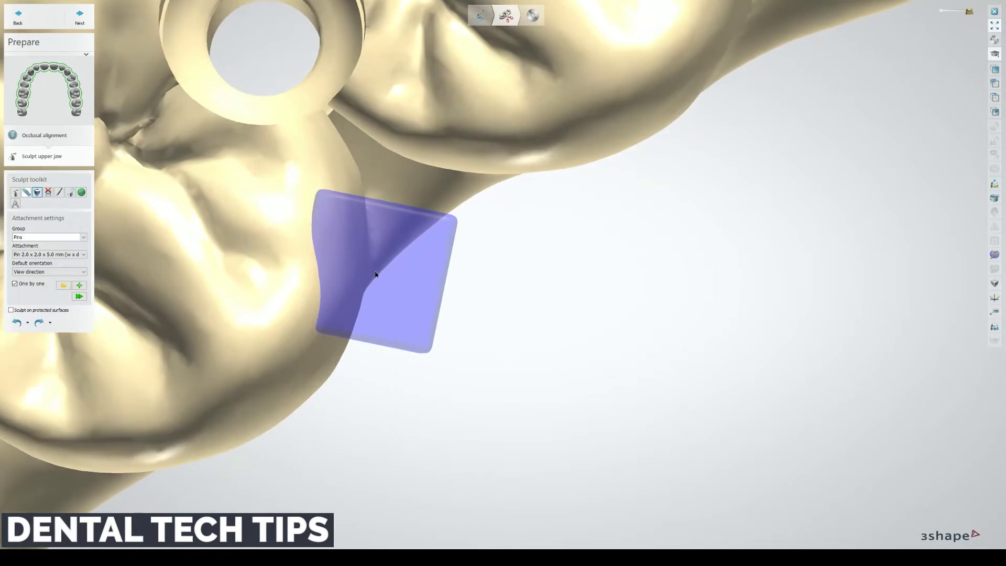
left_click(387, 189)
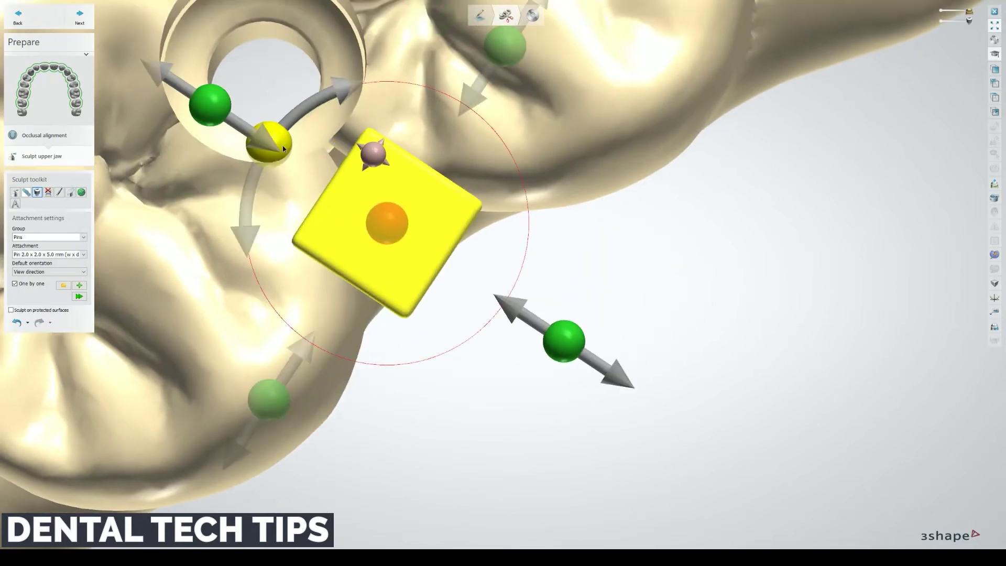
left_click_drag(302, 127, 320, 112)
left_click_drag(573, 98, 536, 130)
left_click_drag(512, 386, 506, 330)
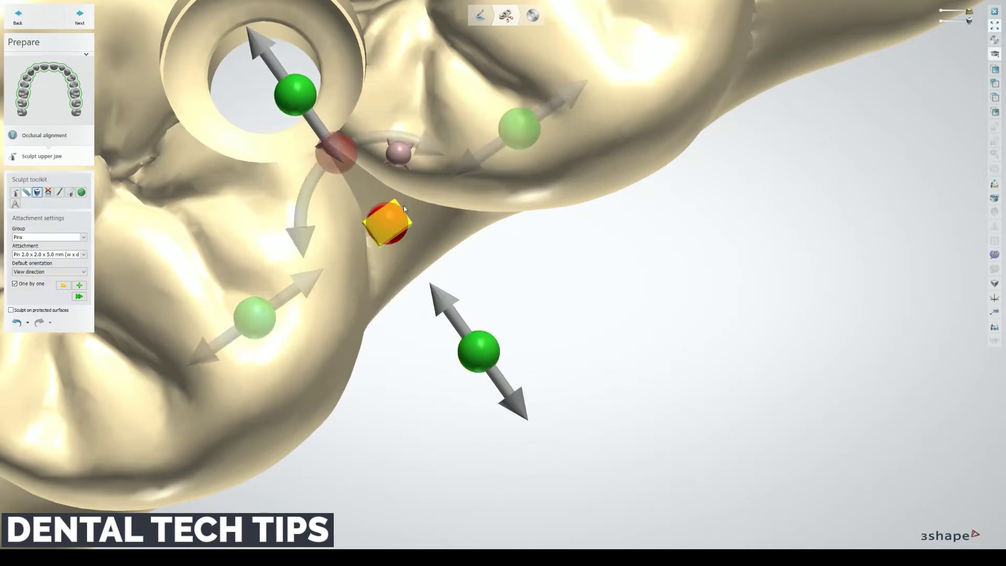
left_click_drag(395, 219, 338, 157)
Inspect the pin's fit over the opening beside the screw channel and delete the pin.
right_click_drag(469, 92, 494, 116)
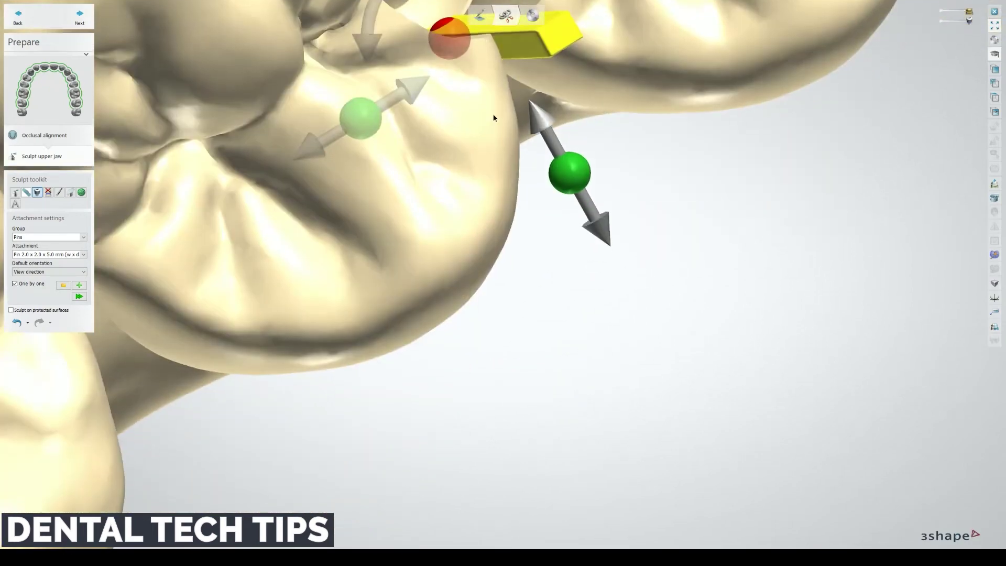
middle_click_drag(494, 117, 473, 281)
right_click_drag(473, 281, 461, 285)
scroll(366, 254, "up", 6)
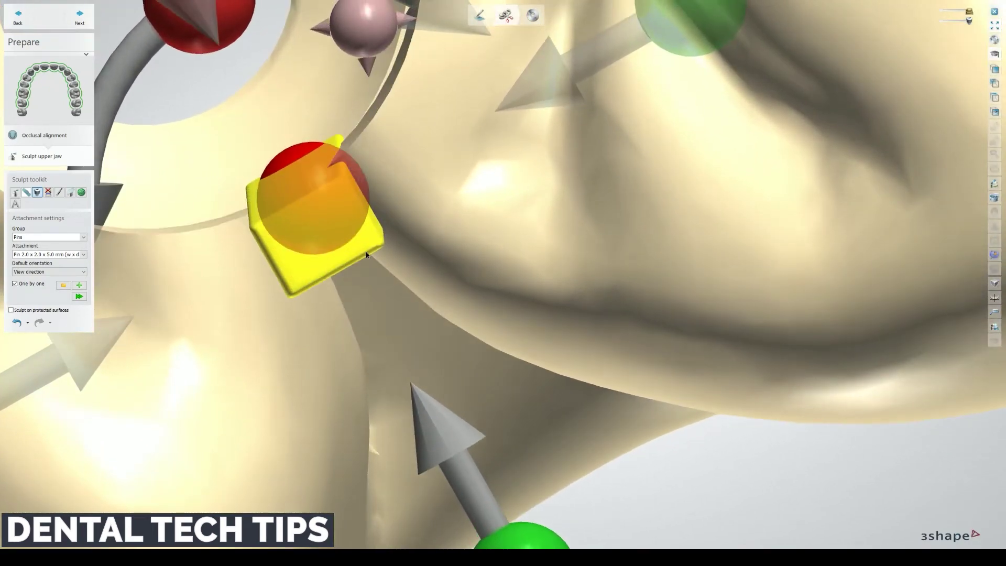
right_click(335, 211)
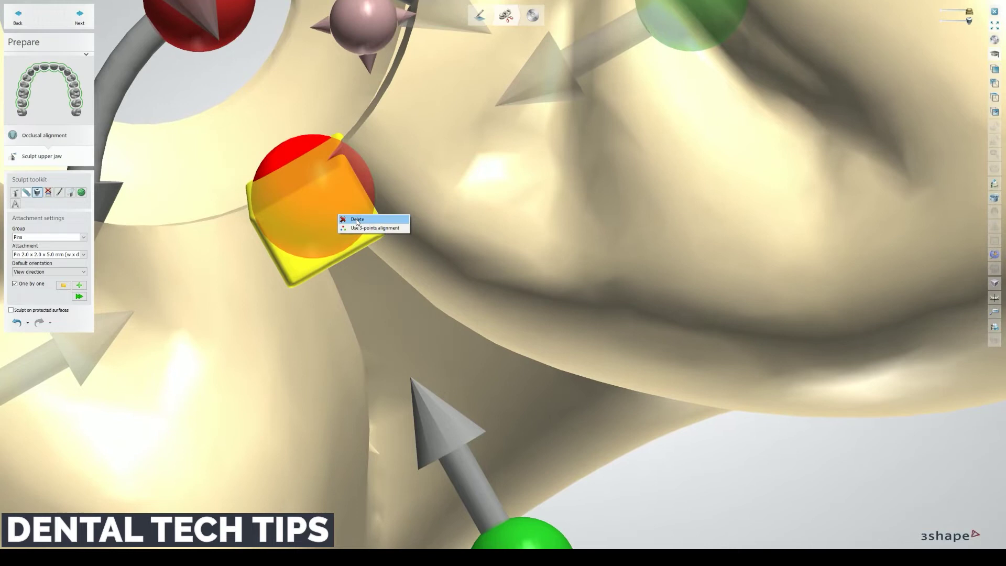
left_click(342, 226)
right_click_drag(338, 234, 340, 235)
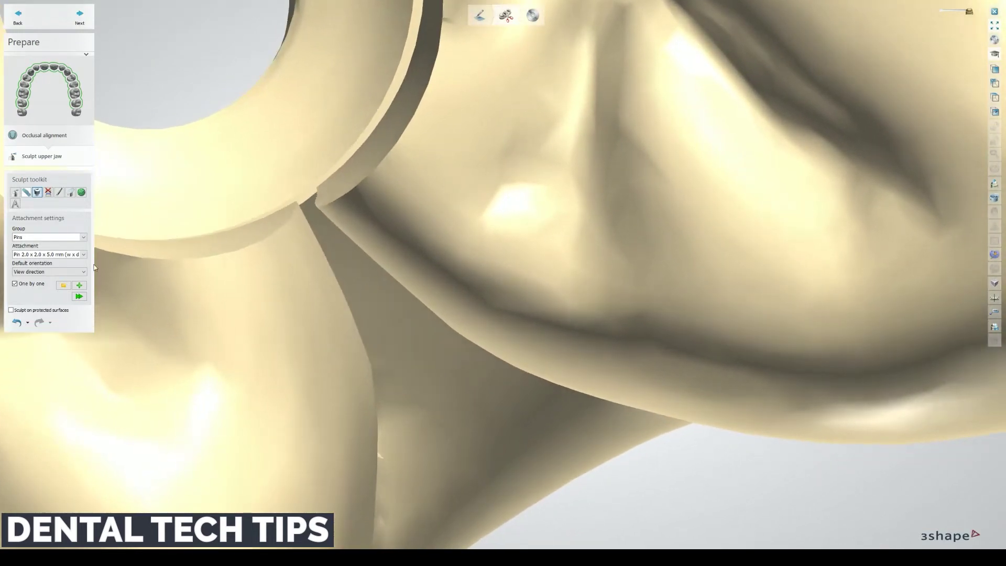
Place a new pin over the opening between the two posterior teeth, rotate it to follow the gap, and narrow it.
left_click(65, 284)
left_click(441, 343)
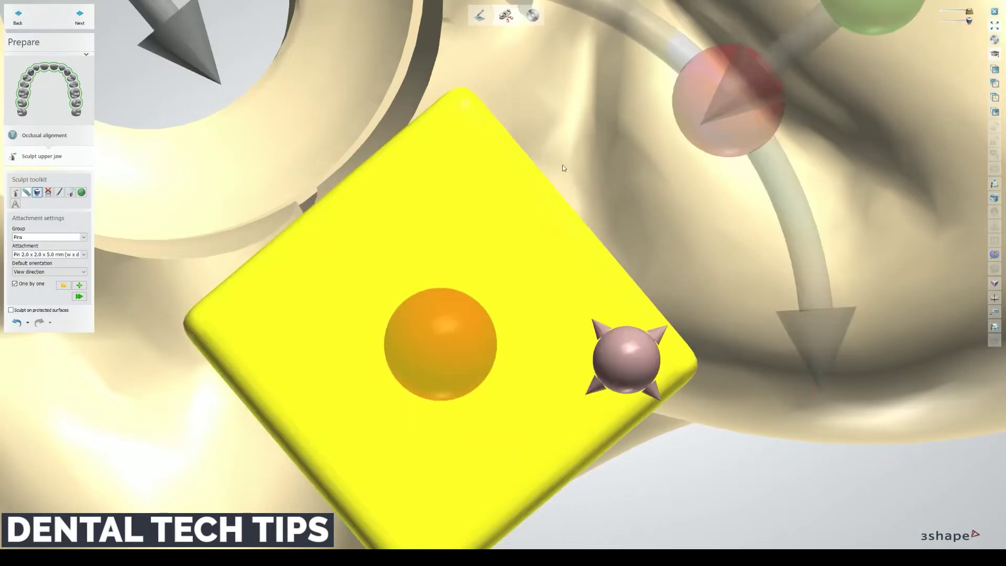
left_click_drag(735, 160, 745, 178)
left_click_drag(920, 72, 874, 99)
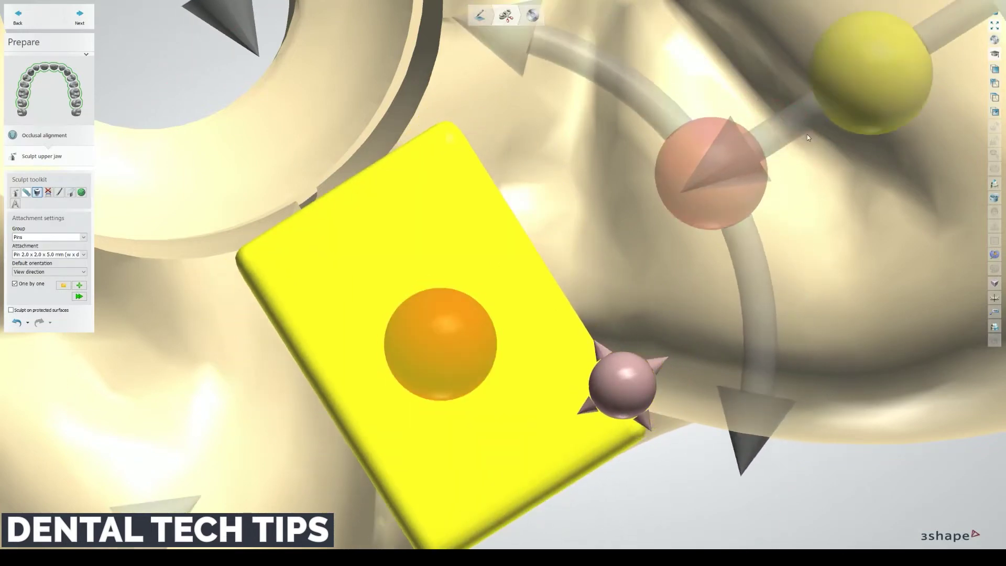
Shorten the pin's footprint, move it against the screw channel's edge, and reduce its height to just below the cusps.
scroll(749, 165, "down", 2)
scroll(705, 200, "down", 2)
middle_click_drag(706, 201, 740, 123)
left_click_drag(719, 501, 703, 477)
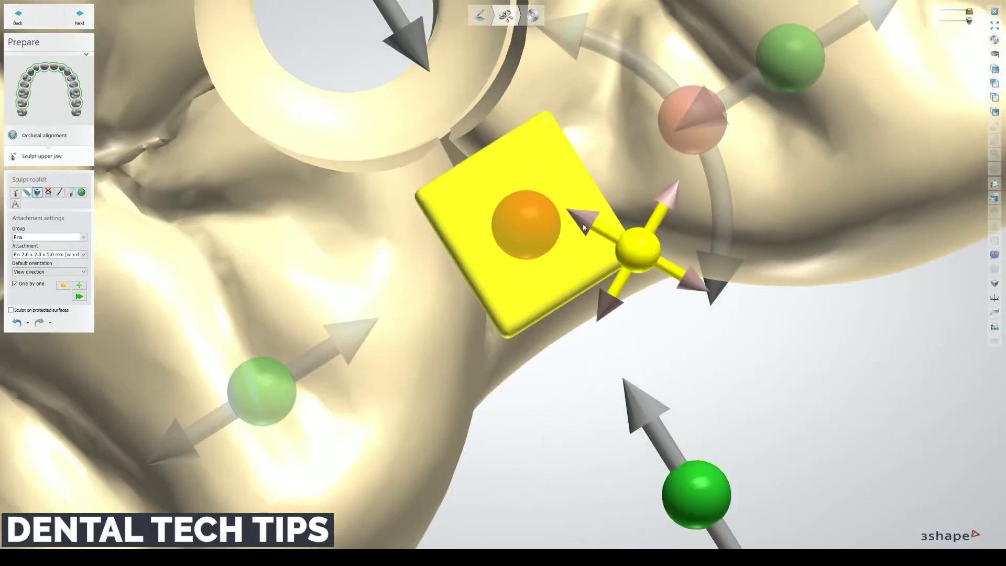
left_click_drag(575, 226, 546, 214)
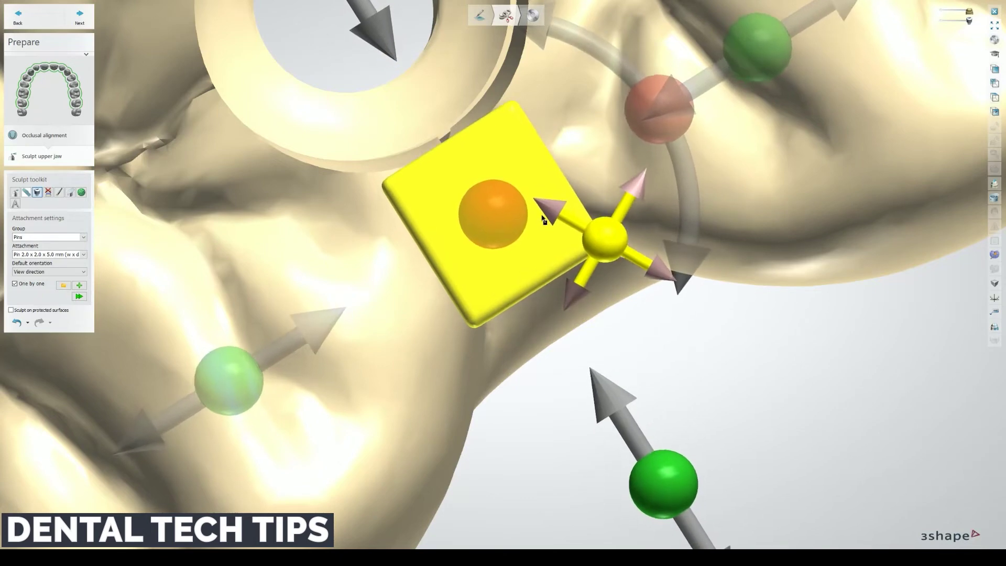
scroll(557, 253, "down", 2)
right_click_drag(557, 253, 586, 149)
left_click_drag(583, 63, 600, 118)
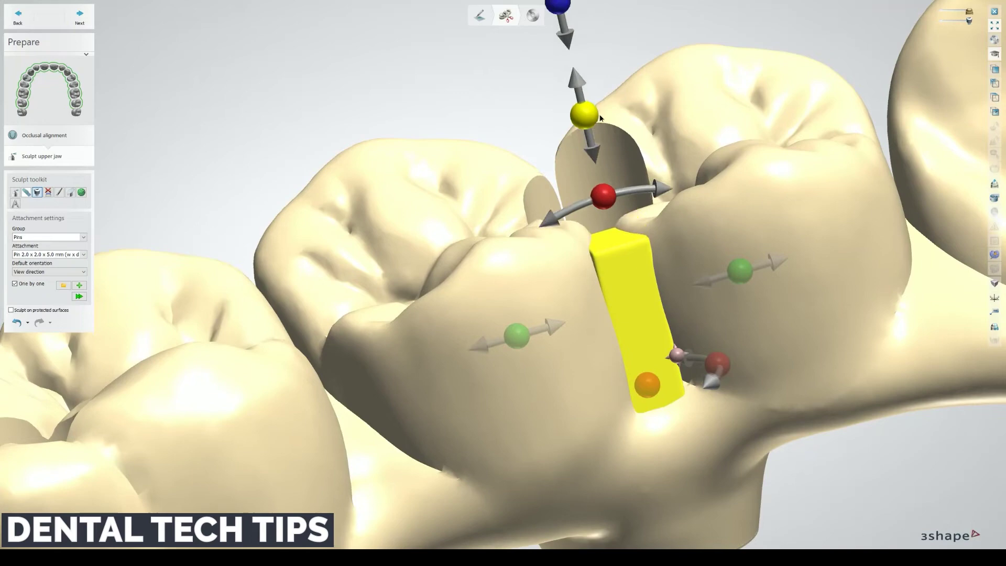
Check the pin's fit between the two posterior teeth and apply it to the scan.
right_click_drag(725, 159, 725, 198)
scroll(725, 199, "down", 3)
right_click_drag(665, 147, 675, 168)
scroll(675, 167, "up", 4)
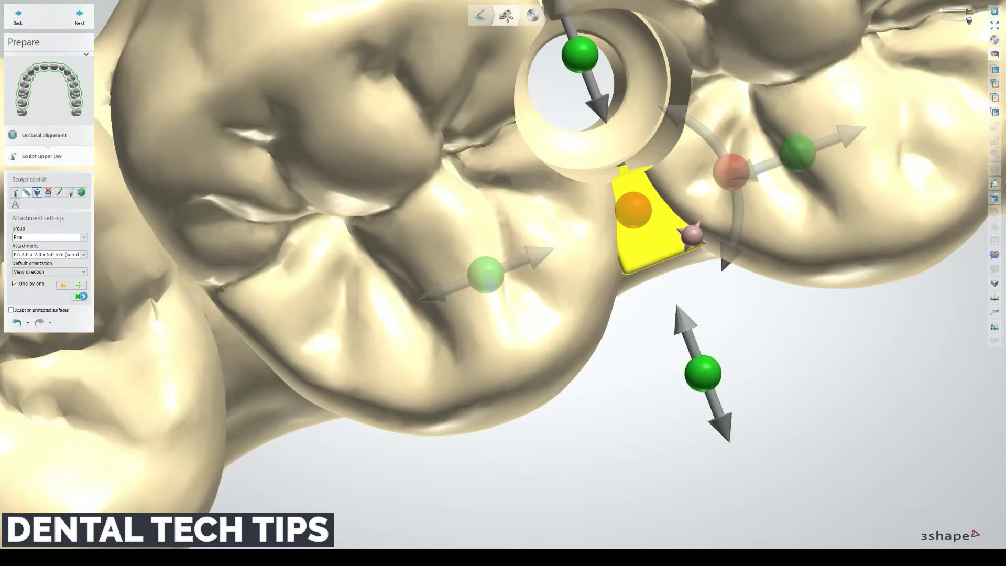
left_click(80, 296)
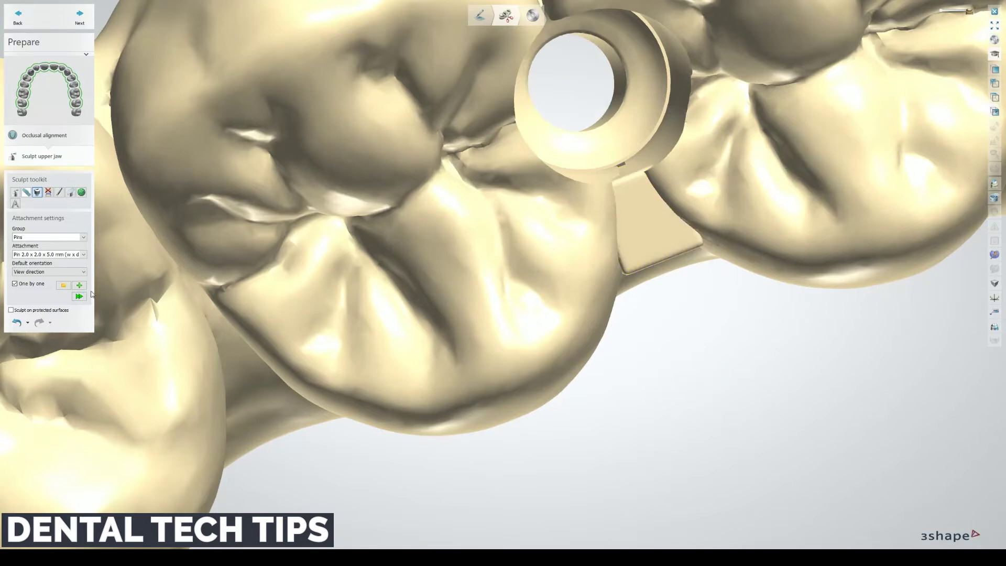
right_click_drag(594, 241, 604, 206)
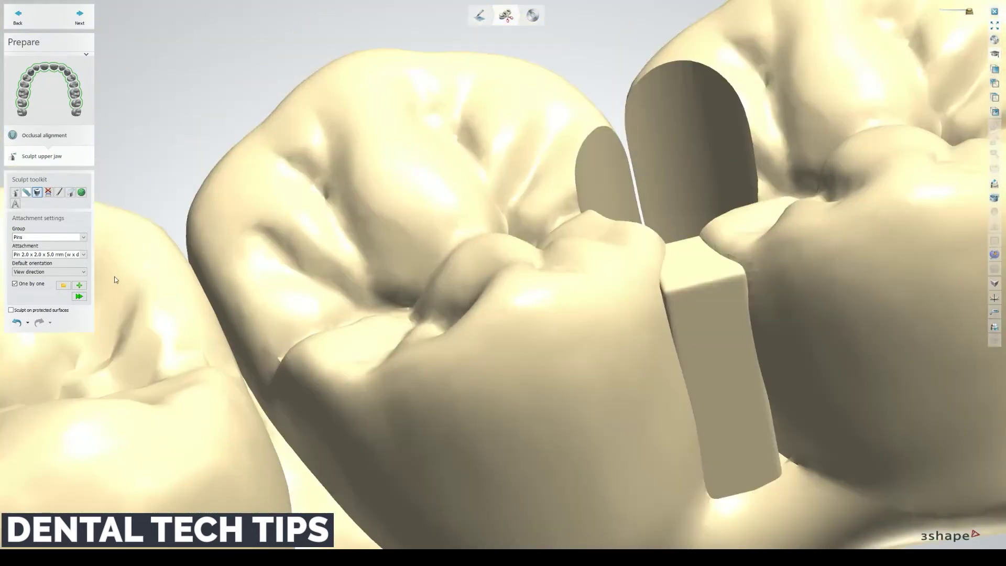
Blend the applied pin into both teeth with the wax knife, adding material at 1.40 mm and smoothing at 0.95 mm radius.
left_click(15, 192)
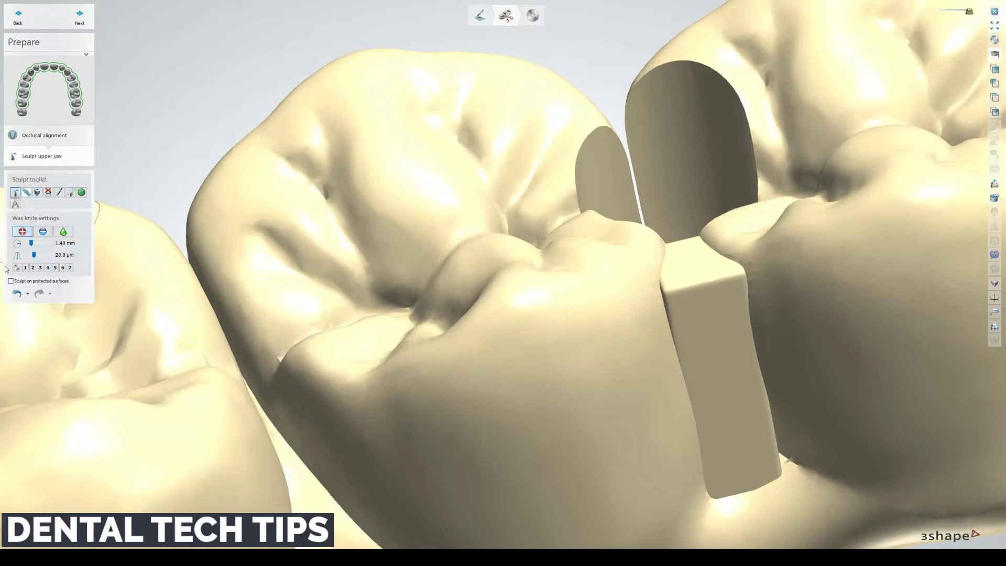
mouse_move(749, 303)
left_mouse_down()
mouse_move(703, 298)
mouse_move(673, 315)
mouse_move(706, 426)
mouse_move(730, 461)
mouse_move(768, 385)
mouse_move(692, 332)
mouse_move(779, 424)
mouse_move(798, 459)
mouse_move(721, 405)
left_mouse_up()
scroll(723, 398, "down", 6)
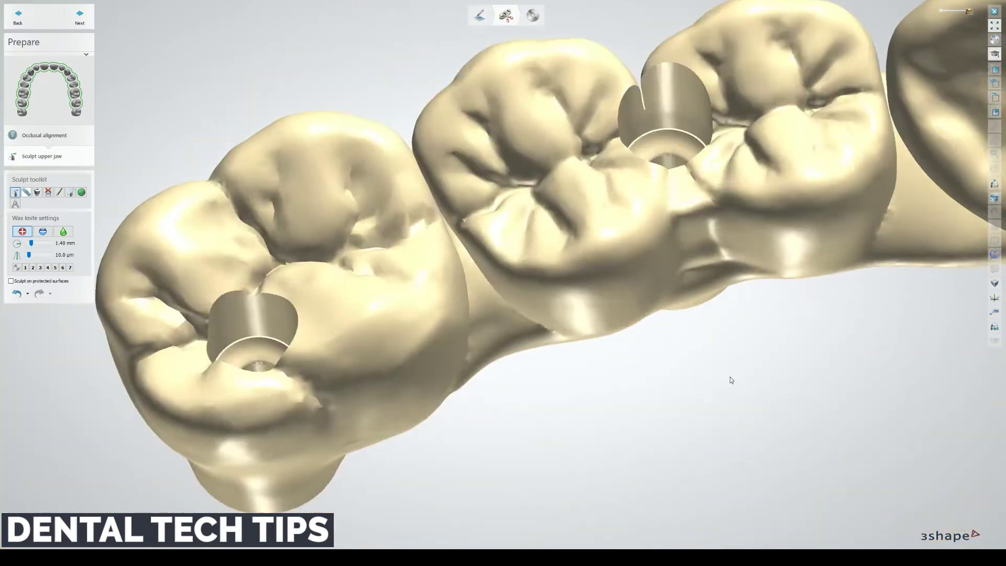
mouse_move(730, 379)
right_mouse_down()
mouse_move(739, 401)
mouse_move(711, 283)
right_mouse_up()
scroll(713, 302, "up", 3)
scroll(712, 303, "down", 3)
scroll(704, 287, "up", 6)
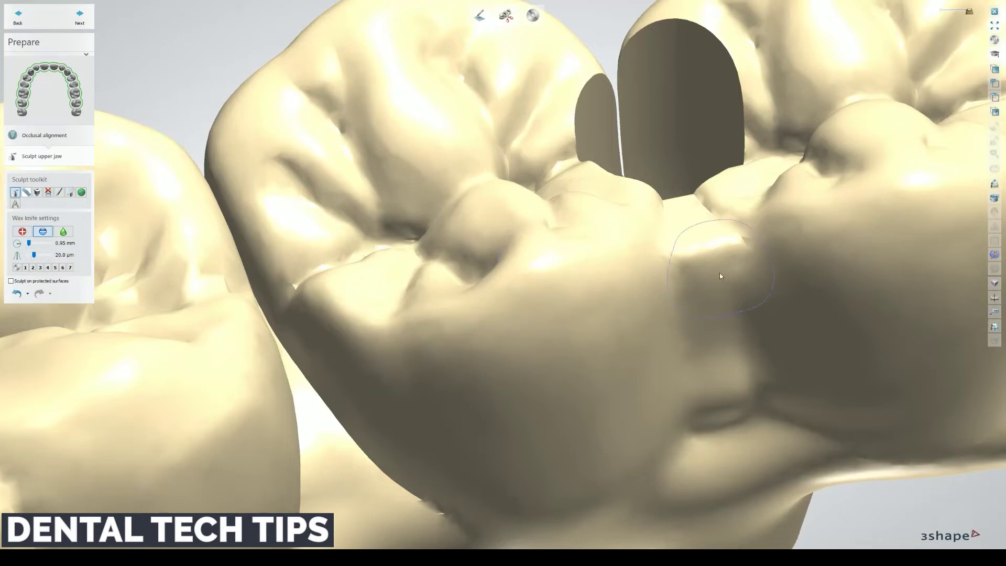
left_click_drag(699, 243, 726, 407)
scroll(727, 395, "down", 6)
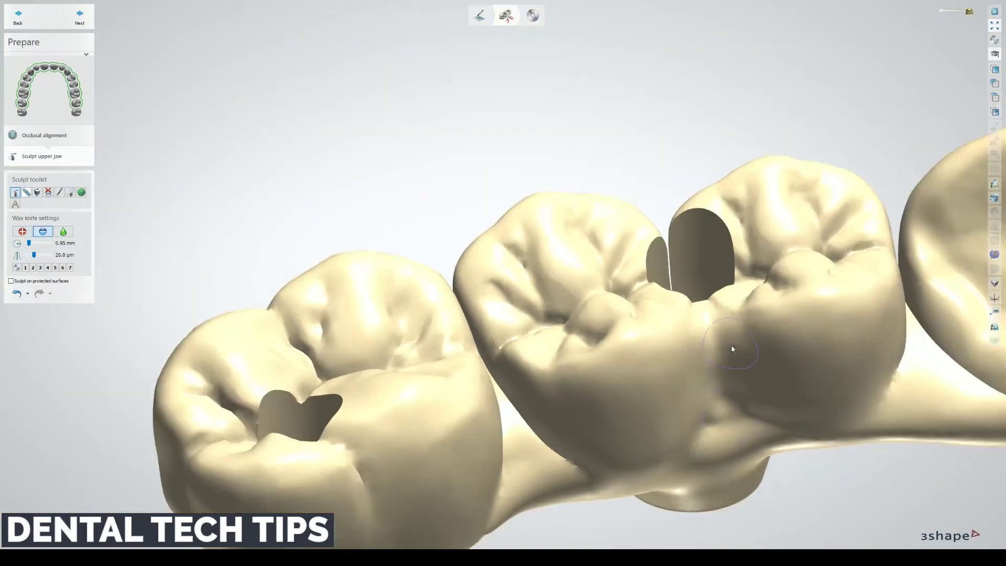
Examine the blended area and the screw channel between the posterior teeth from the occlusal and side views for remaining openings.
middle_click_drag(732, 348, 657, 319)
scroll(644, 324, "up", 4)
scroll(617, 344, "down", 5)
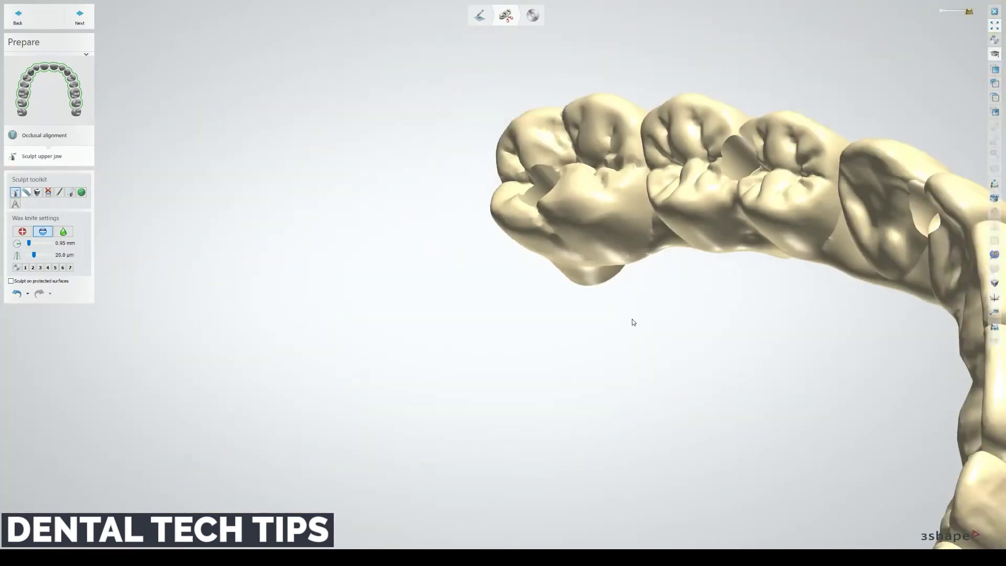
right_click_drag(631, 321, 699, 236)
scroll(693, 214, "up", 4)
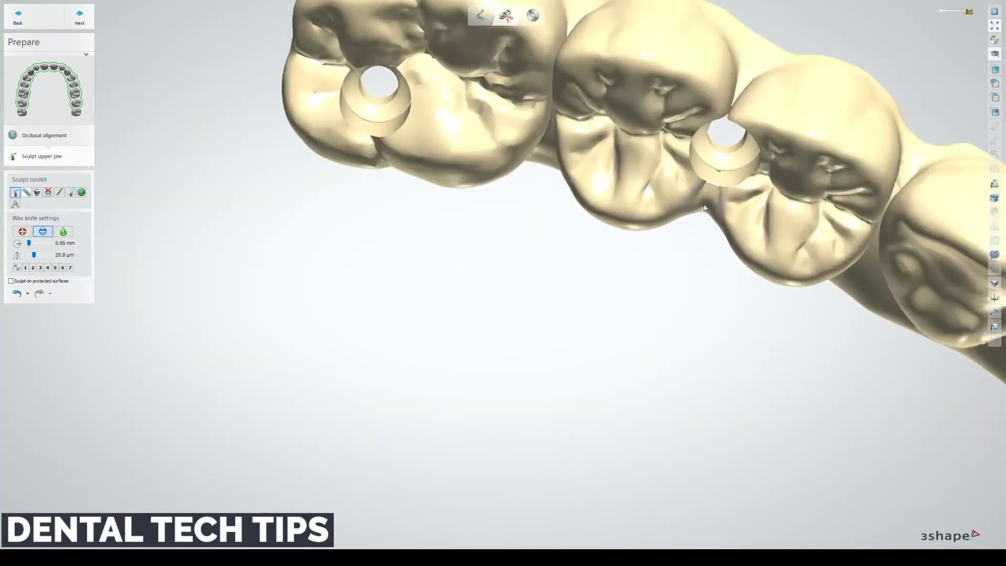
scroll(691, 218, "up", 4)
scroll(691, 225, "down", 2)
middle_click_drag(693, 227, 620, 293)
scroll(623, 288, "down", 4)
right_click_drag(629, 277, 692, 181)
scroll(666, 199, "up", 4)
scroll(669, 204, "down", 4)
scroll(610, 467, "up", 5)
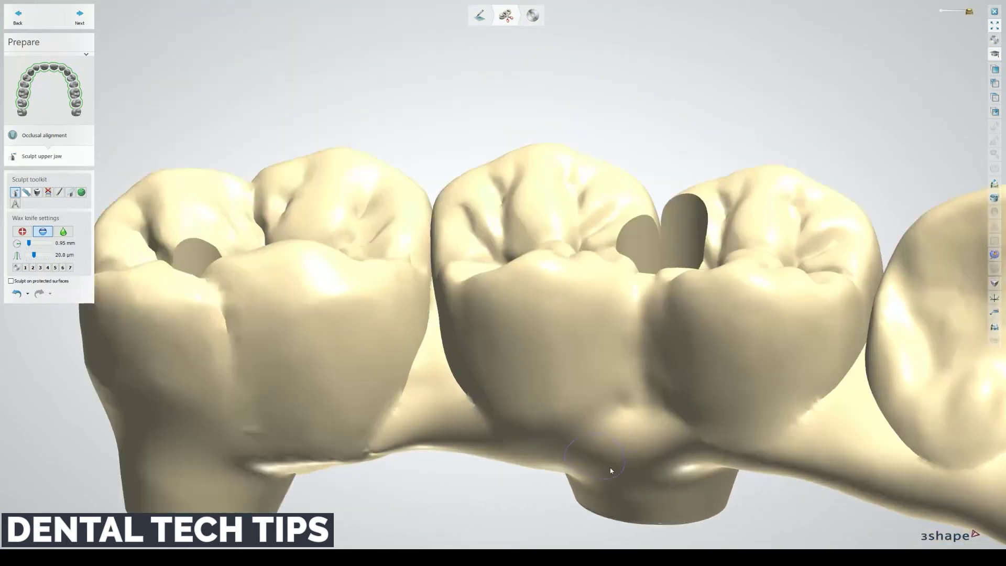
right_click_drag(469, 229, 104, 202)
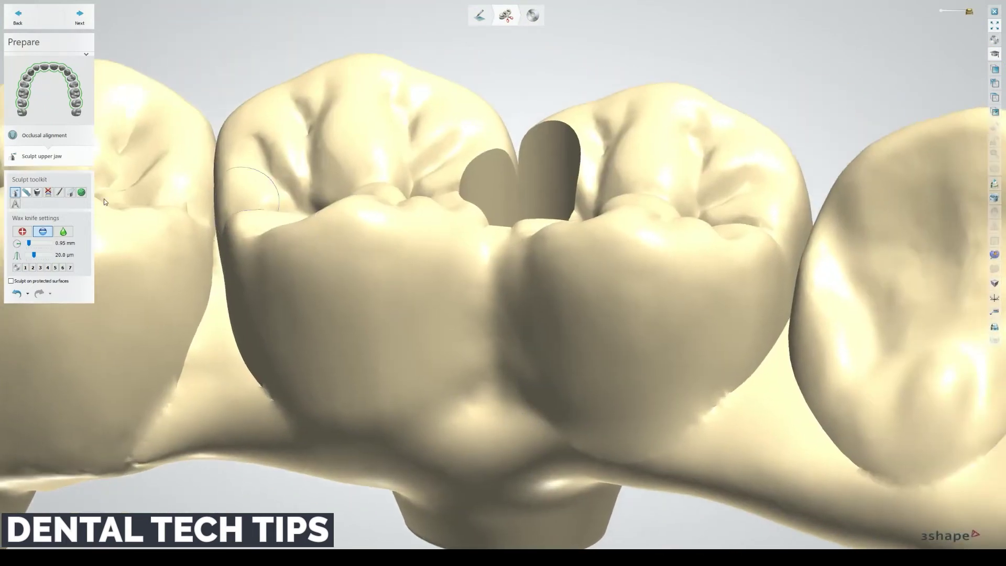
Place another 2.0 x 2.0 x 5.0 mm pin over the gap on the opposite side of the screw channel, rotate it, and narrow it.
left_click(35, 193)
right_click_drag(421, 192, 481, 367)
scroll(482, 358, "up", 3)
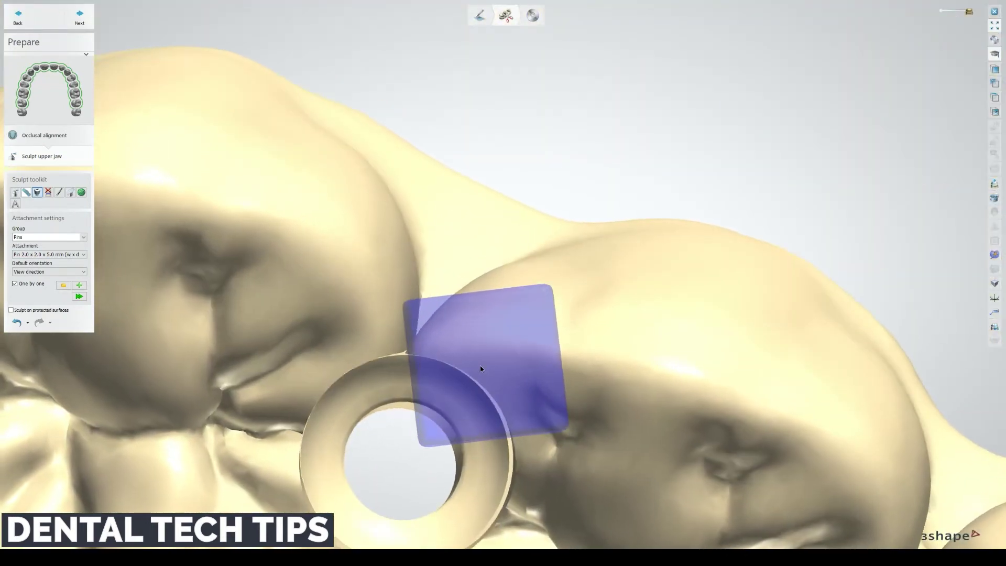
scroll(443, 329, "up", 3)
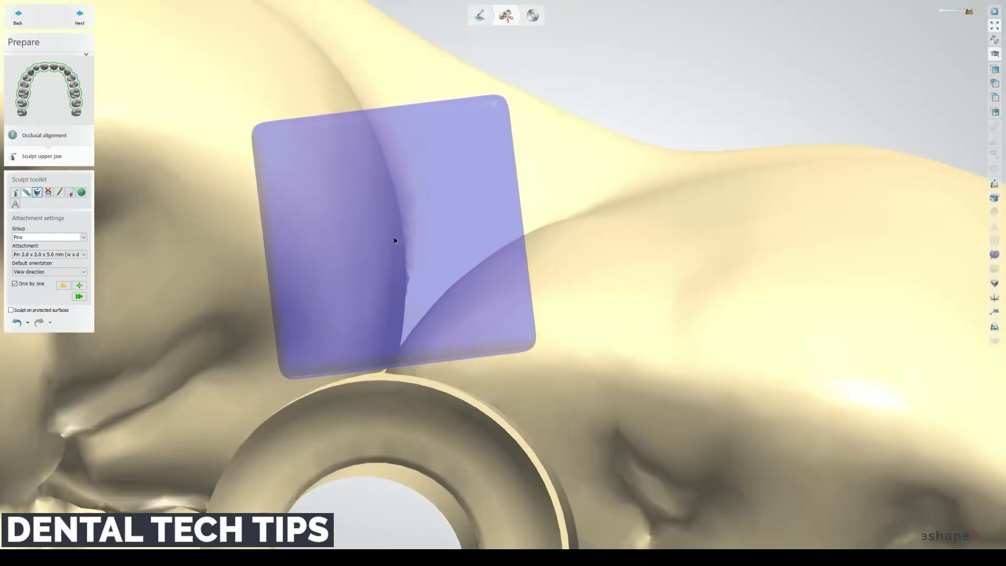
left_click(394, 240)
middle_click_drag(523, 71, 519, 87)
left_click_drag(360, 12, 417, 11)
left_click_drag(753, 282, 720, 275)
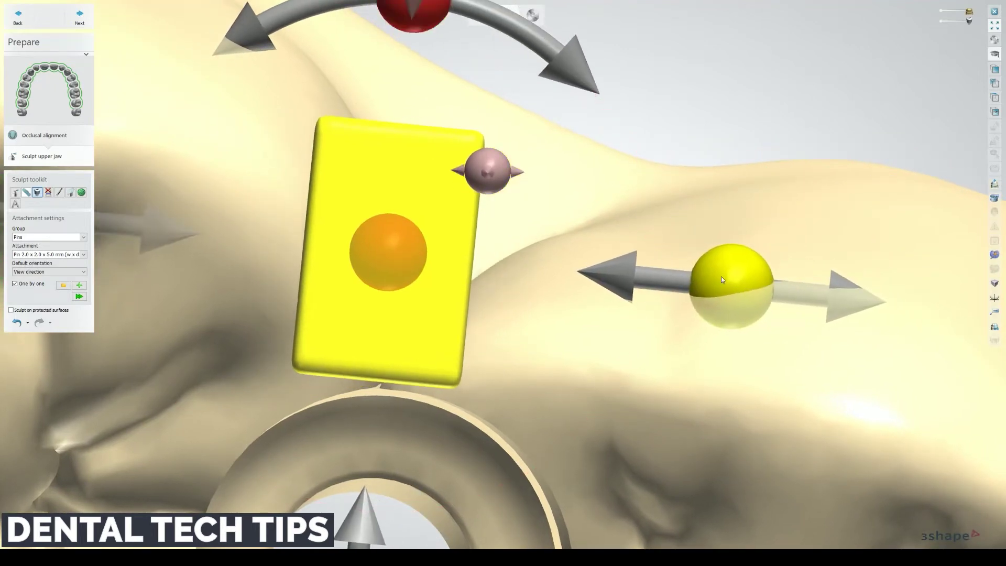
Shorten the second pin's footprint and move it up against the rim of the screw channel.
scroll(505, 186, "down", 3)
left_click_drag(397, 513, 402, 473)
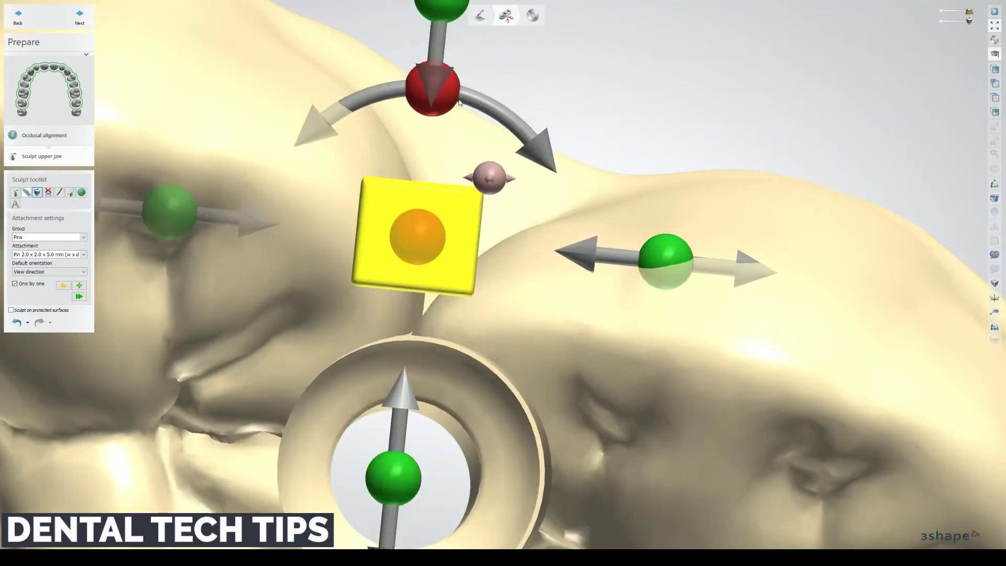
left_click_drag(495, 179, 493, 211)
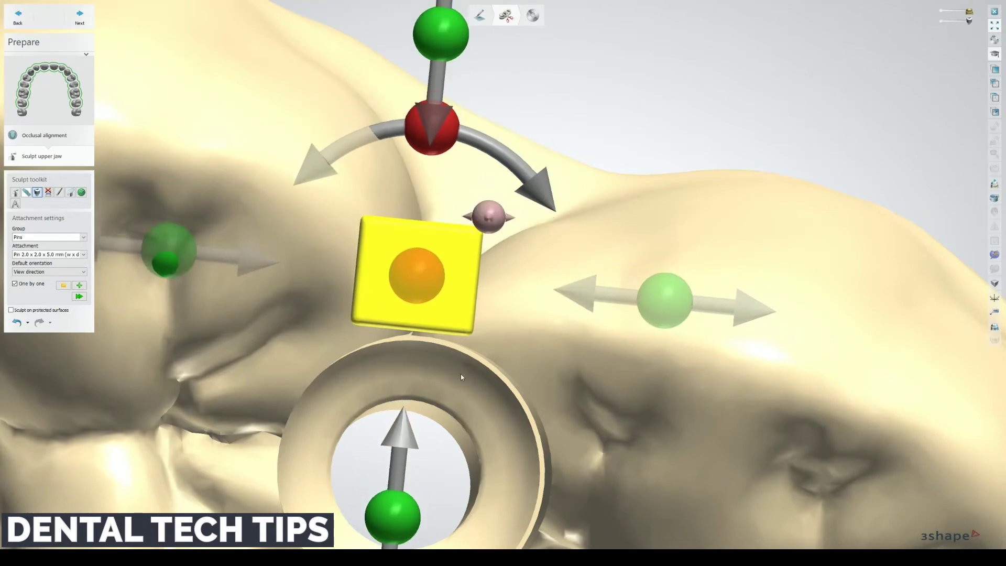
Adjust the second pin's length and shift it along its axis so it sits within the gap between the teeth.
right_click_drag(460, 373, 457, 203)
scroll(487, 320, "down", 3)
left_click_drag(454, 199, 453, 194)
scroll(401, 335, "down", 3)
right_click_drag(400, 335, 419, 303)
middle_click_drag(418, 299, 450, 130)
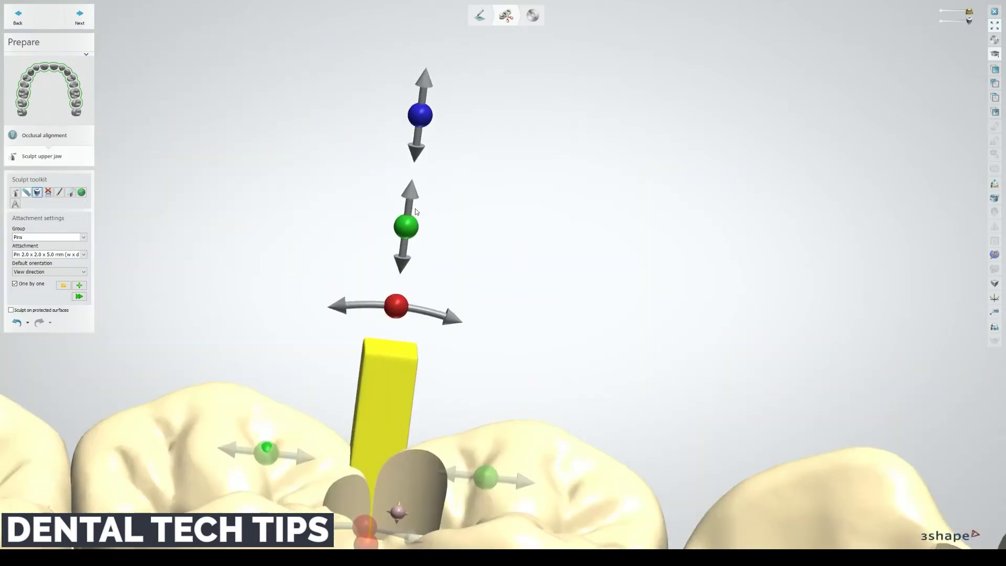
left_click_drag(408, 226, 409, 350)
scroll(408, 350, "down", 2)
right_click_drag(409, 350, 405, 111)
scroll(405, 112, "up", 1)
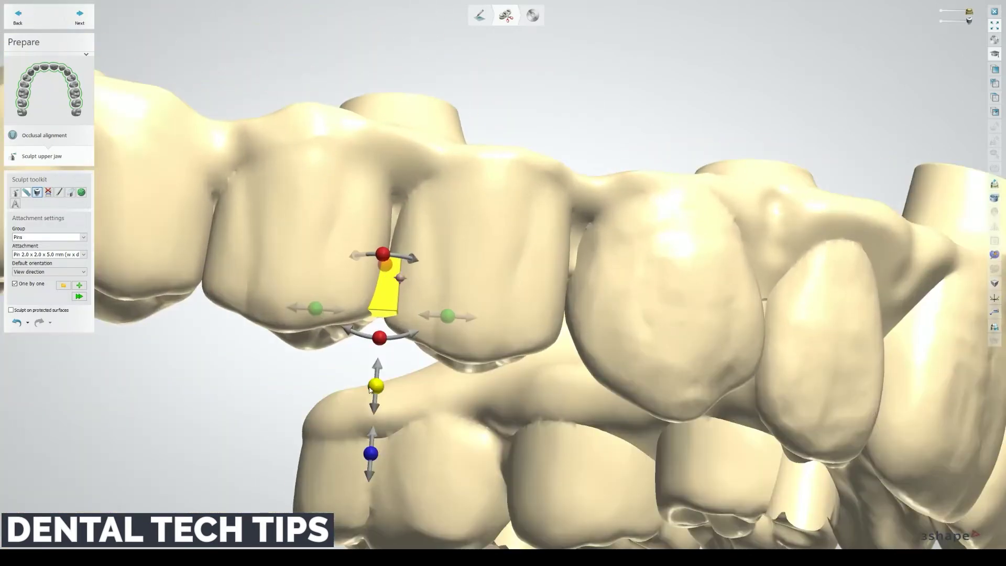
left_click_drag(375, 388, 370, 455)
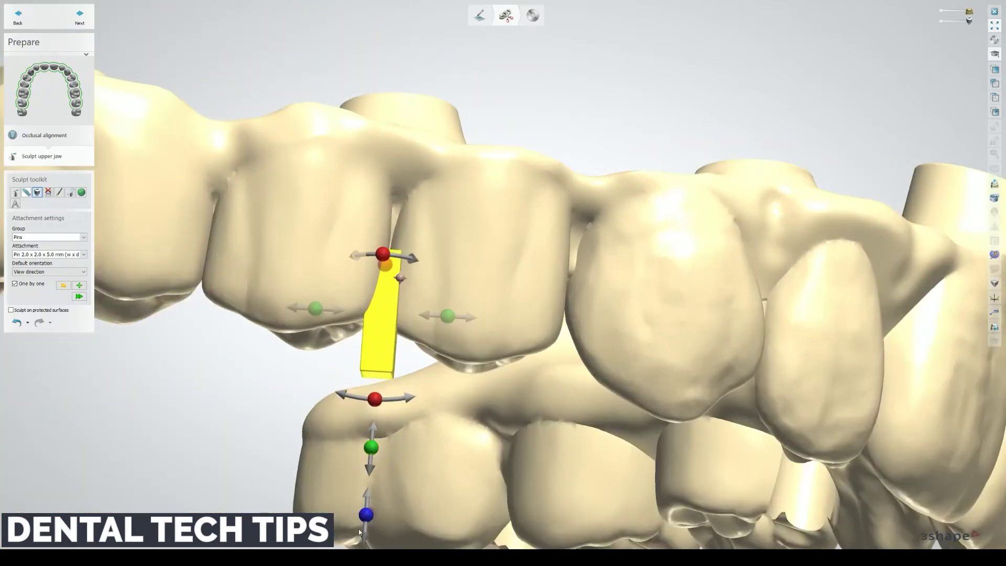
left_click_drag(369, 522, 385, 460)
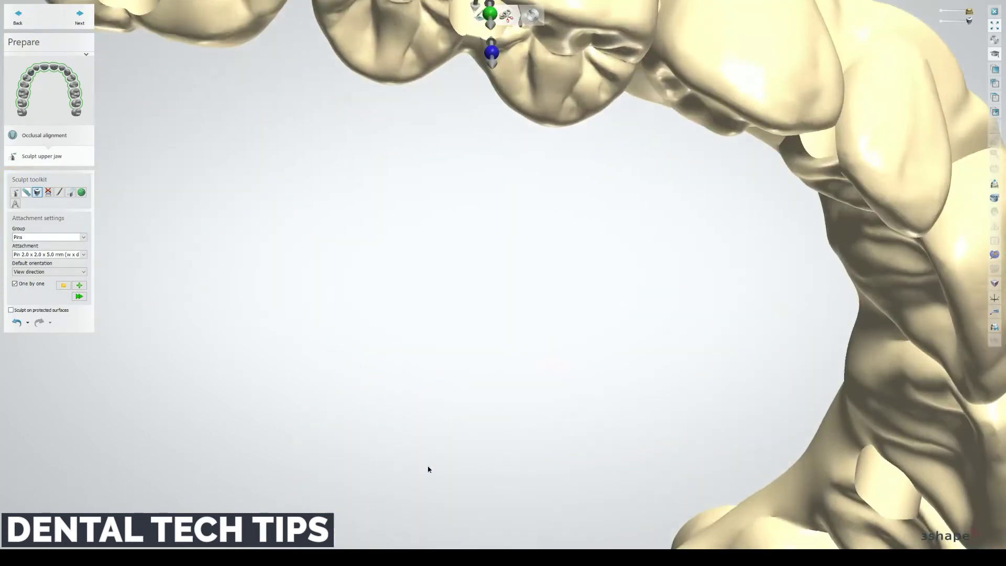
Check the second pin's fit beside the screw channel from the occlusal view and apply it to the scan.
right_click_drag(427, 469, 463, 231)
scroll(466, 65, "up", 2)
mouse_move(452, 111)
right_mouse_down()
mouse_move(444, 118)
mouse_move(443, 100)
right_mouse_up()
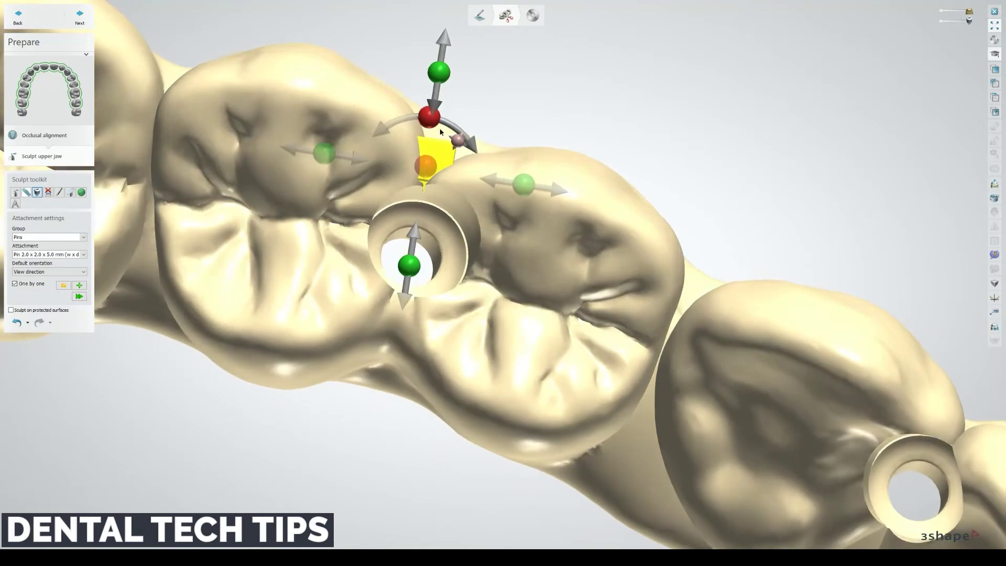
scroll(443, 99, "up", 2)
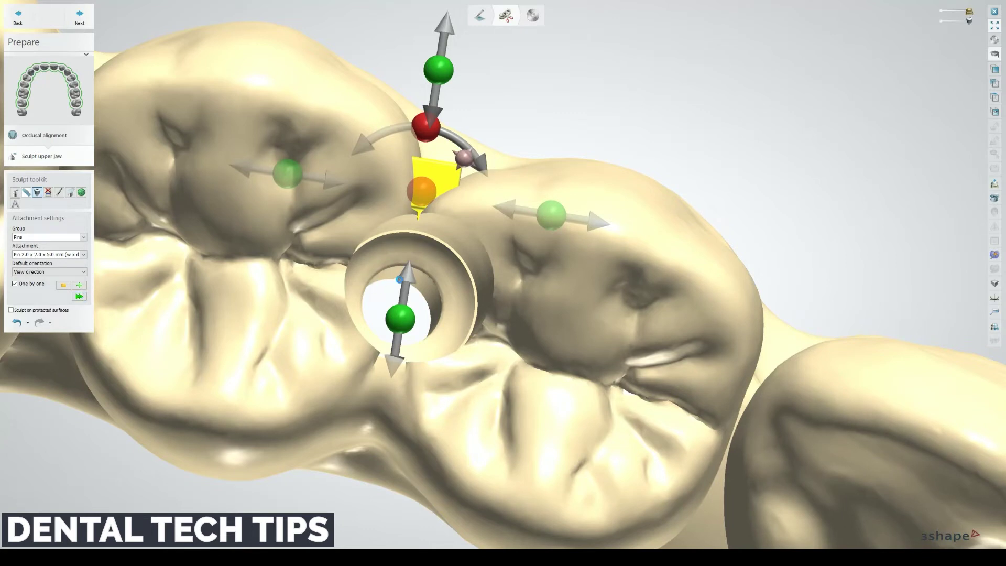
left_click(491, 358)
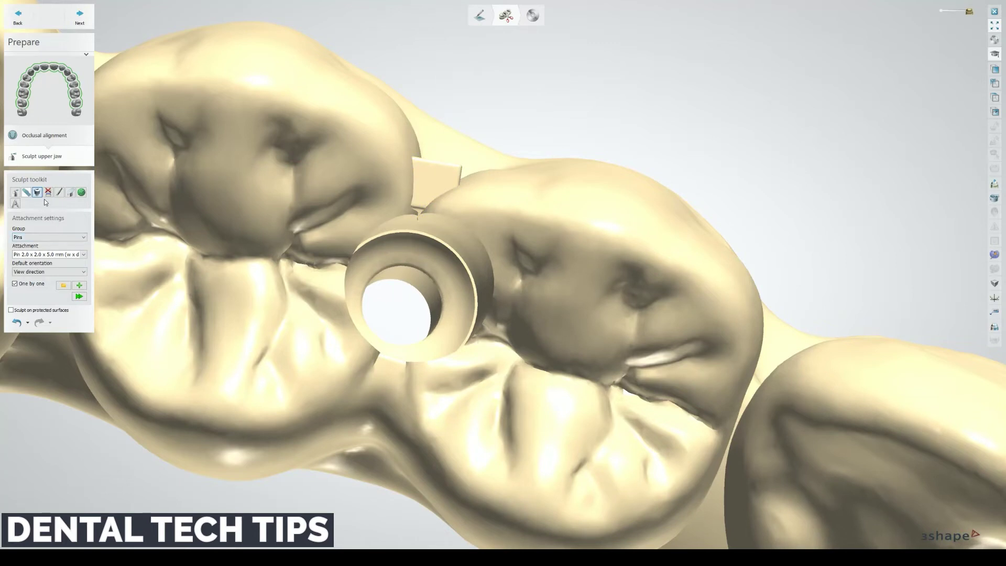
Blend the second pin into the adjacent teeth with the 0.95 mm wax knife, adding at 10.0 µm and smoothing at 20.0 µm.
left_click(17, 193)
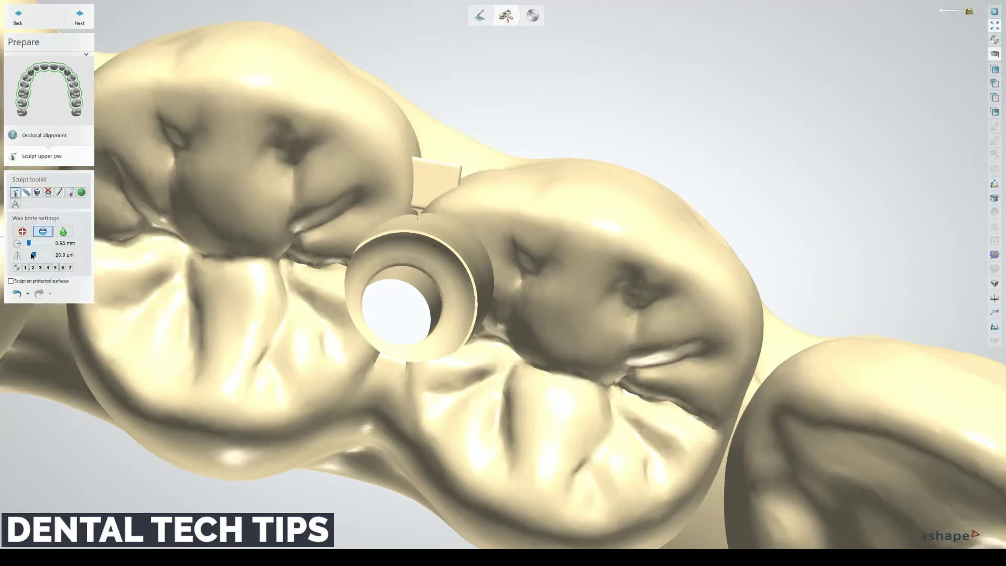
right_click_drag(493, 160, 415, 325)
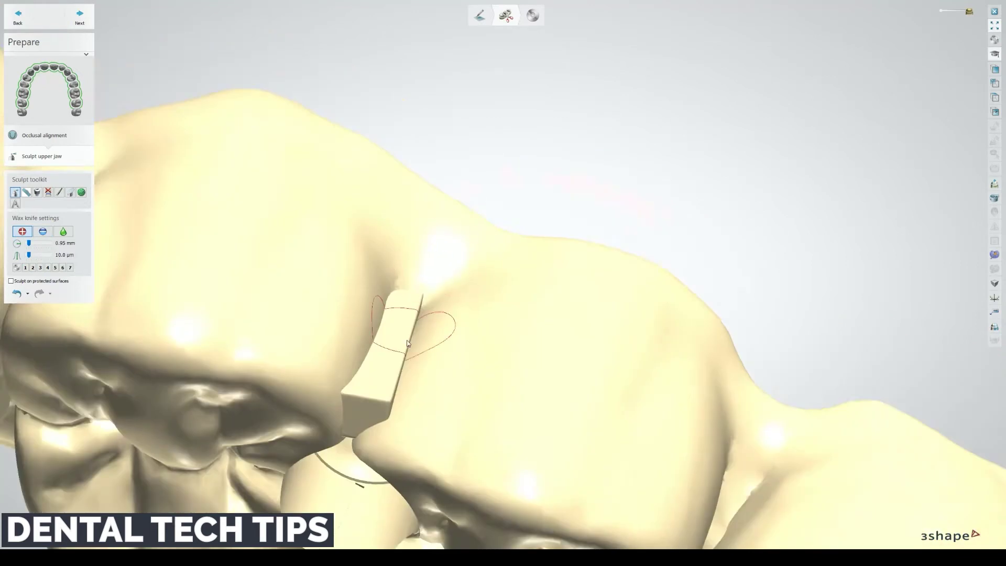
scroll(401, 331, "up", 3)
mouse_move(384, 431)
left_mouse_down()
mouse_move(406, 393)
mouse_move(433, 291)
mouse_move(386, 272)
mouse_move(331, 386)
mouse_move(378, 310)
mouse_move(335, 414)
mouse_move(364, 406)
left_mouse_up()
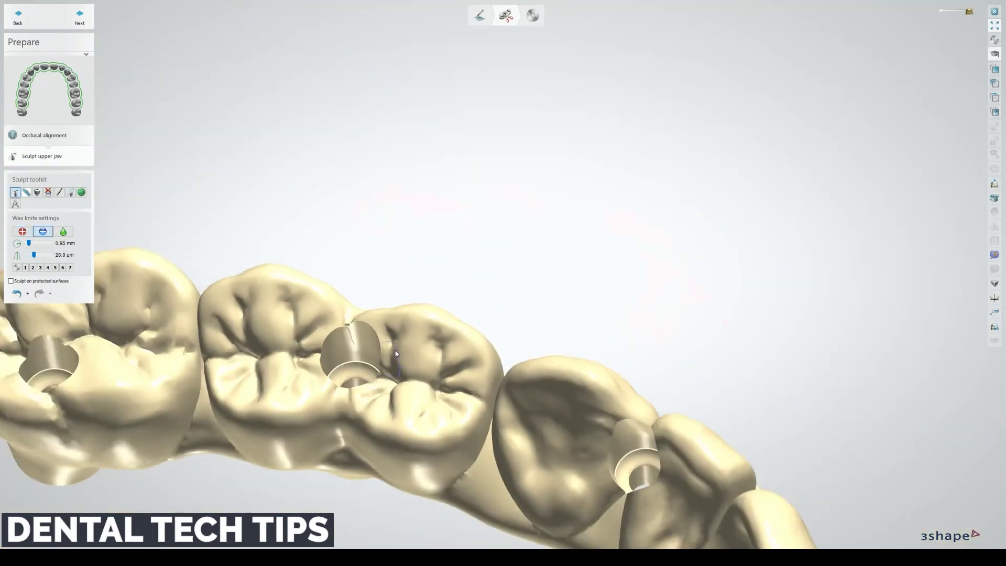
Examine the second blended area beside the screw channel and the rest of the bridge for remaining gaps.
scroll(352, 303, "up", 7)
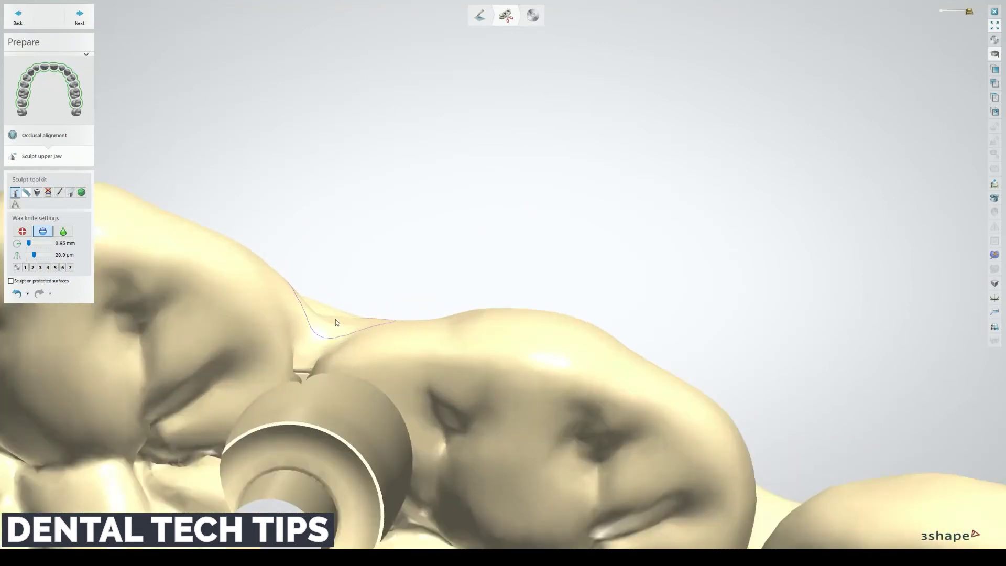
scroll(336, 323, "down", 7)
right_click_drag(336, 322, 283, 403)
scroll(283, 403, "up", 4)
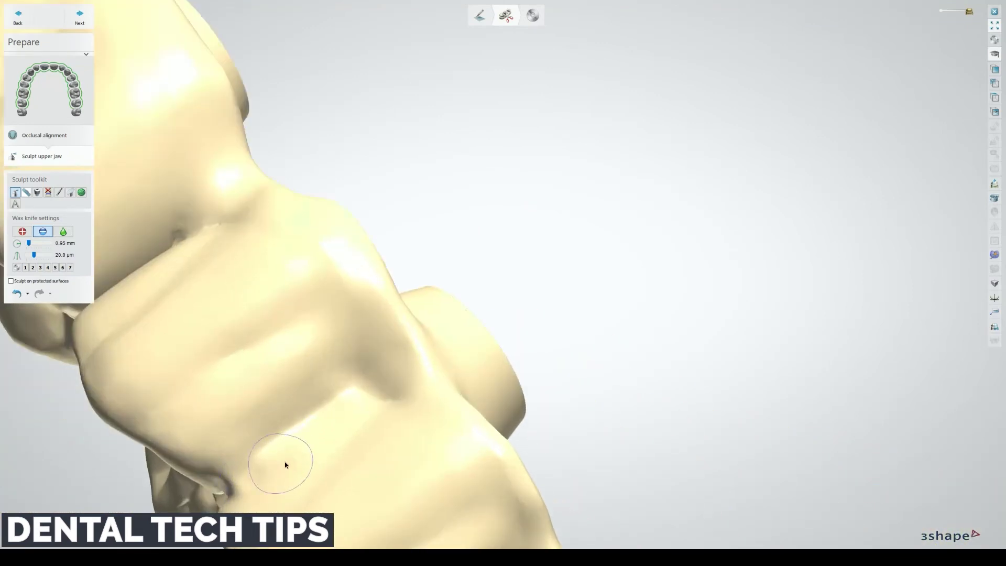
scroll(352, 411, "down", 7)
right_click_drag(319, 291, 422, 321)
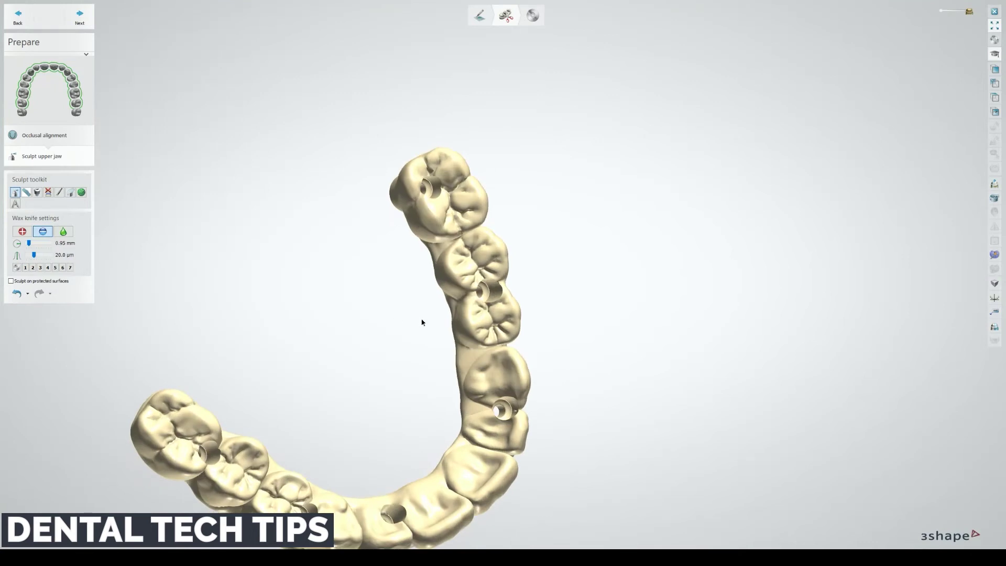
scroll(421, 321, "down", 1)
middle_click_drag(422, 321, 391, 278)
scroll(391, 278, "up", 8)
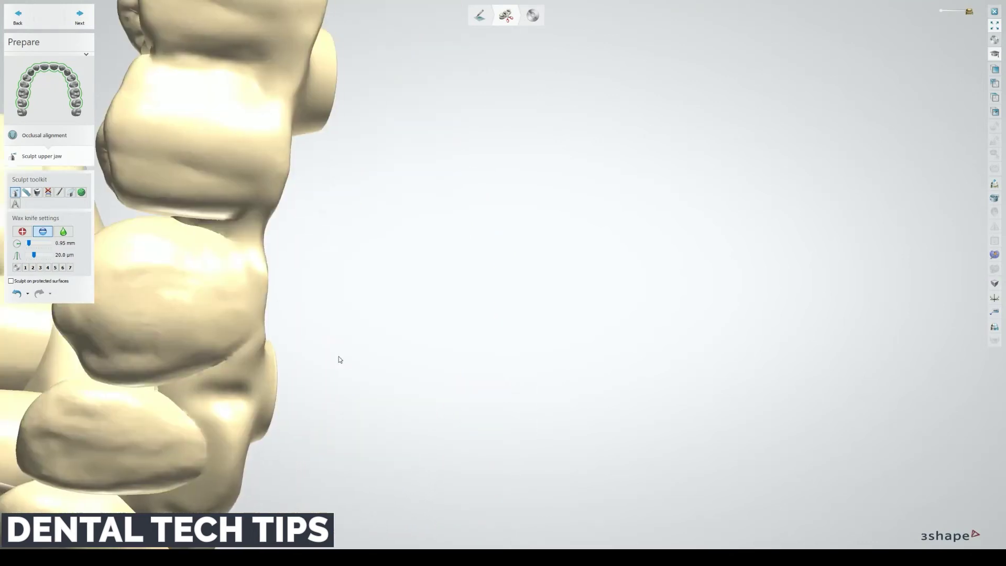
Set the Remove Artifacts tool to a 0.15 mm size for the small leftover opening between the two teeth.
scroll(180, 403, "down", 3)
right_click_drag(215, 337, 245, 298)
scroll(237, 237, "up", 3)
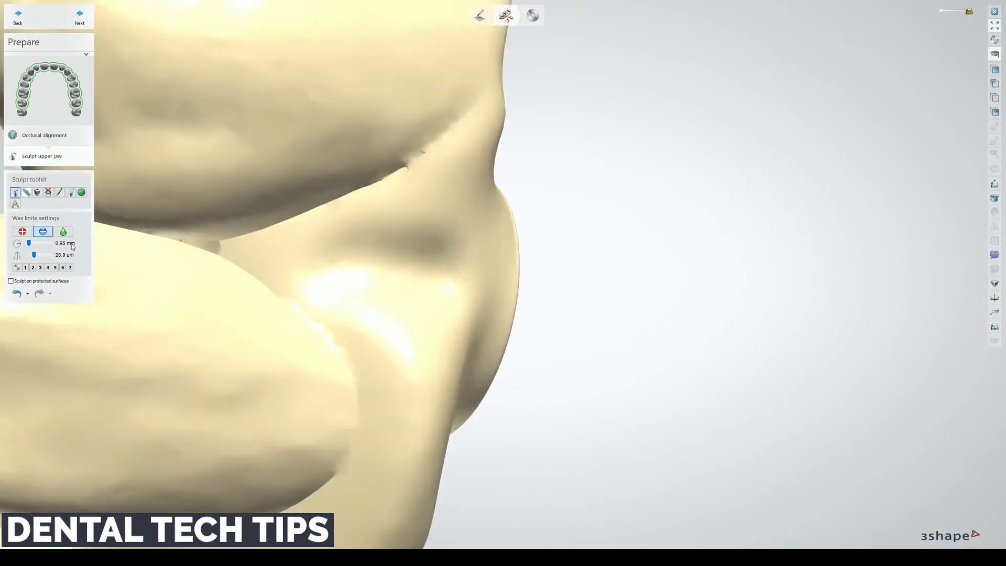
left_click(25, 193)
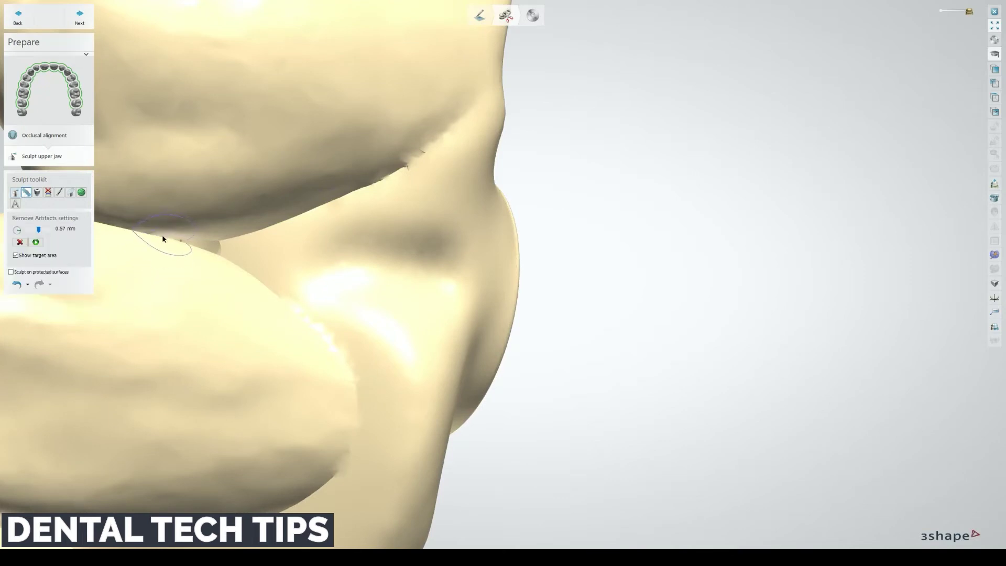
right_click_drag(162, 236, 331, 193)
scroll(210, 168, "up", 3)
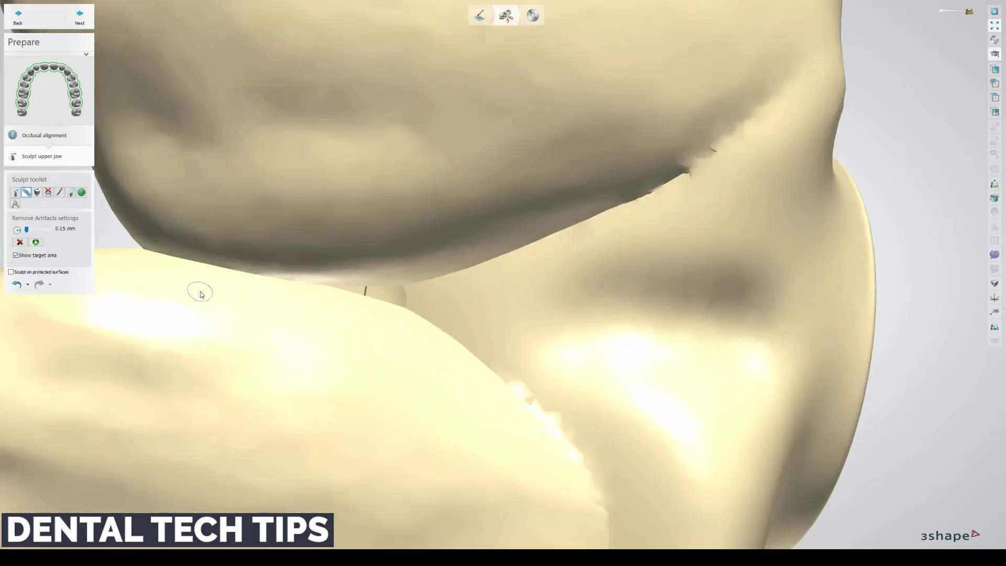
scroll(201, 294, "down", 3)
mouse_move(201, 294)
right_mouse_down()
mouse_move(317, 184)
mouse_move(356, 228)
mouse_move(337, 263)
right_mouse_up()
scroll(358, 229, "up", 4)
Try to close the small opening between the teeth by marking its rim for artifact removal.
left_click_drag(160, 263, 253, 276)
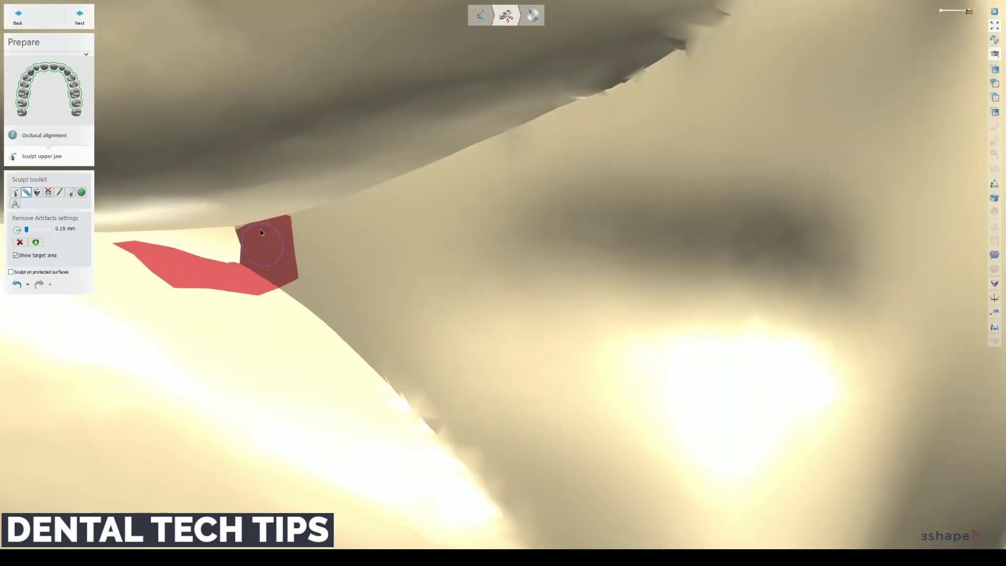
left_click_drag(261, 232, 188, 209)
middle_click_drag(208, 215, 360, 225)
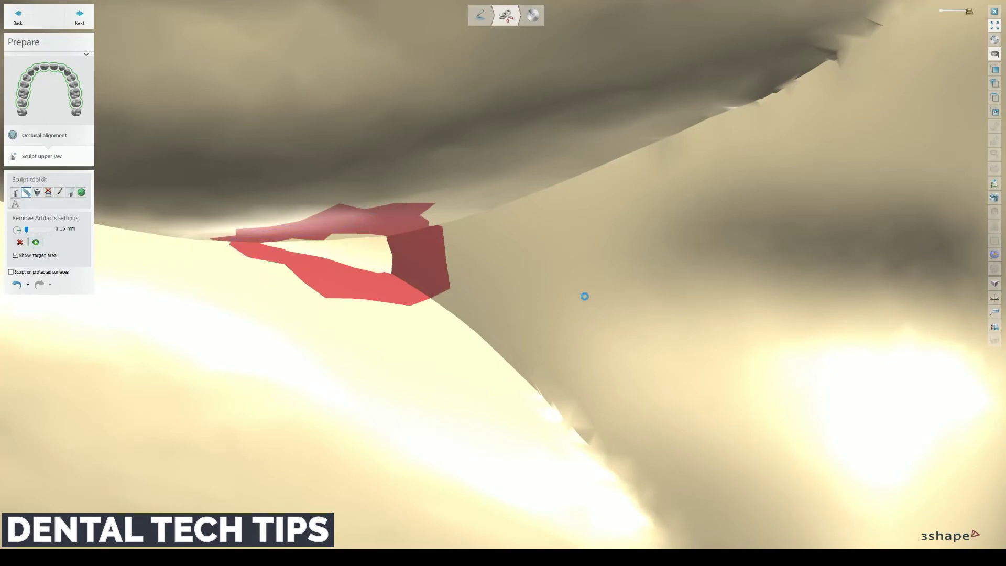
left_click(577, 294)
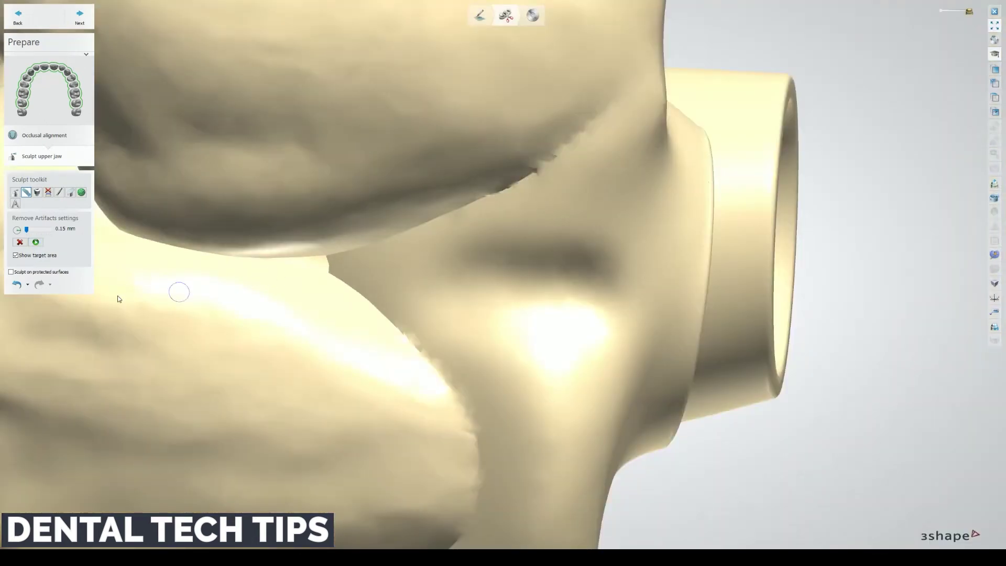
Remove the artifact between the teeth by marking a full ring around the small opening at 0.15 mm.
mouse_move(453, 293)
middle_mouse_down()
mouse_move(806, 226)
mouse_move(721, 245)
middle_mouse_up()
scroll(626, 257, "up", 3)
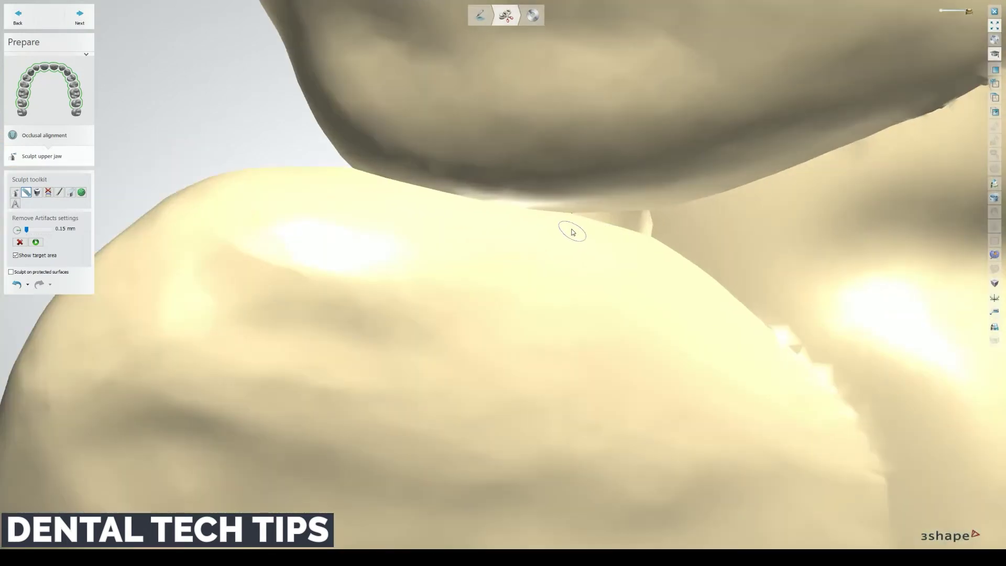
left_click_drag(571, 226, 629, 248)
left_click_drag(667, 217, 616, 201)
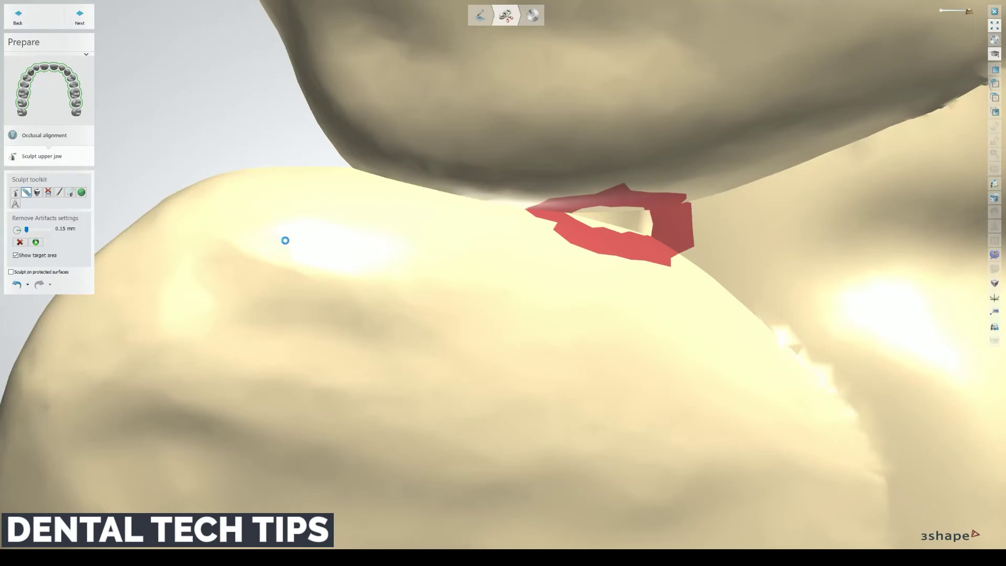
Build up the repaired area between the teeth with the 0.95 mm wax knife, adding at 10.0 µm.
left_click(16, 193)
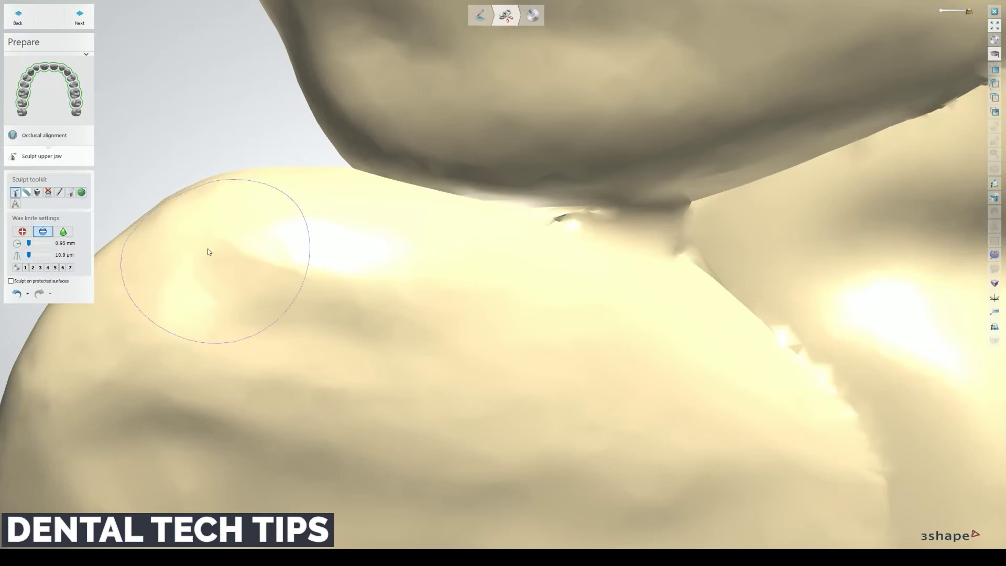
left_click(21, 235)
scroll(582, 223, "up", 3)
mouse_move(582, 223)
left_mouse_down()
mouse_move(562, 213)
mouse_move(693, 226)
left_mouse_up()
scroll(693, 227, "down", 6)
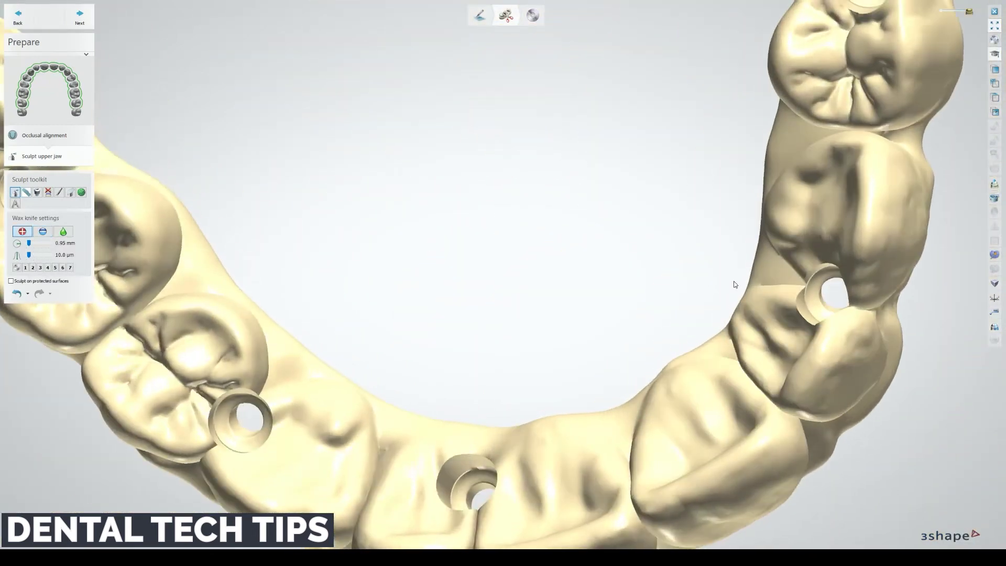
Cut a 2D cross-section through the screw channel beside the repaired area and measure its outer wall thickness.
middle_click_drag(827, 306, 617, 287)
right_click_drag(617, 287, 616, 289)
scroll(615, 288, "up", 5)
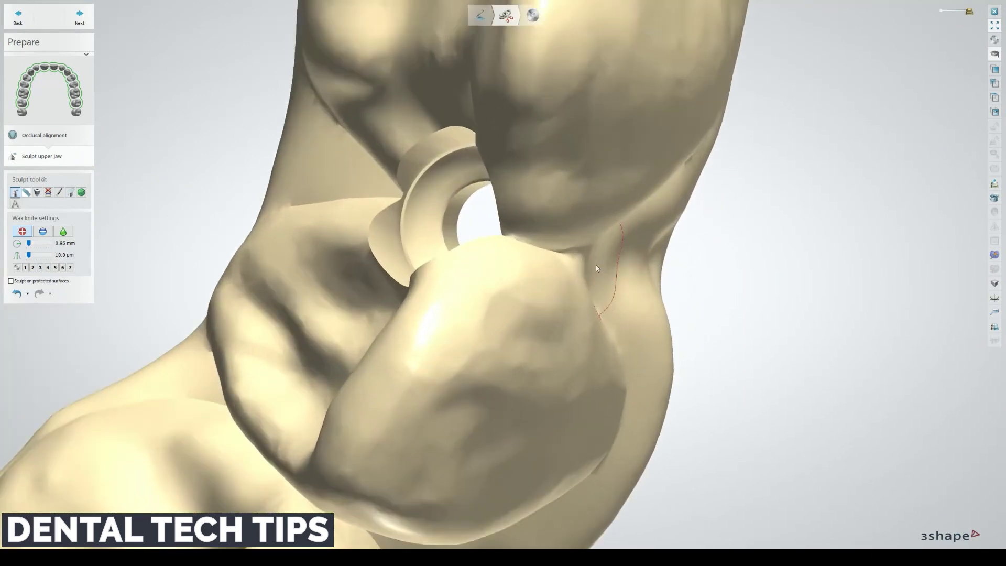
scroll(567, 247, "down", 2)
right_click_drag(568, 247, 591, 258)
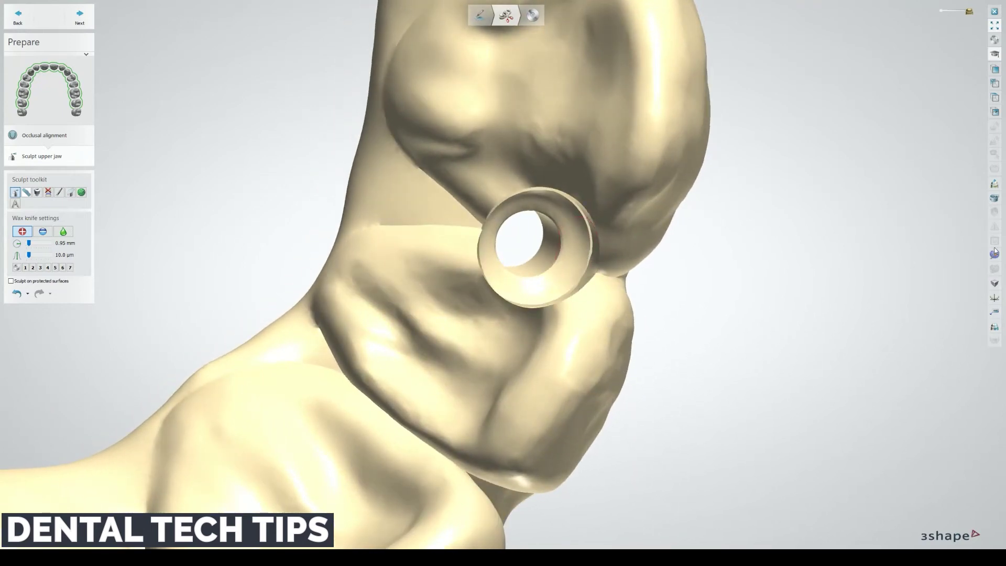
left_click(995, 184)
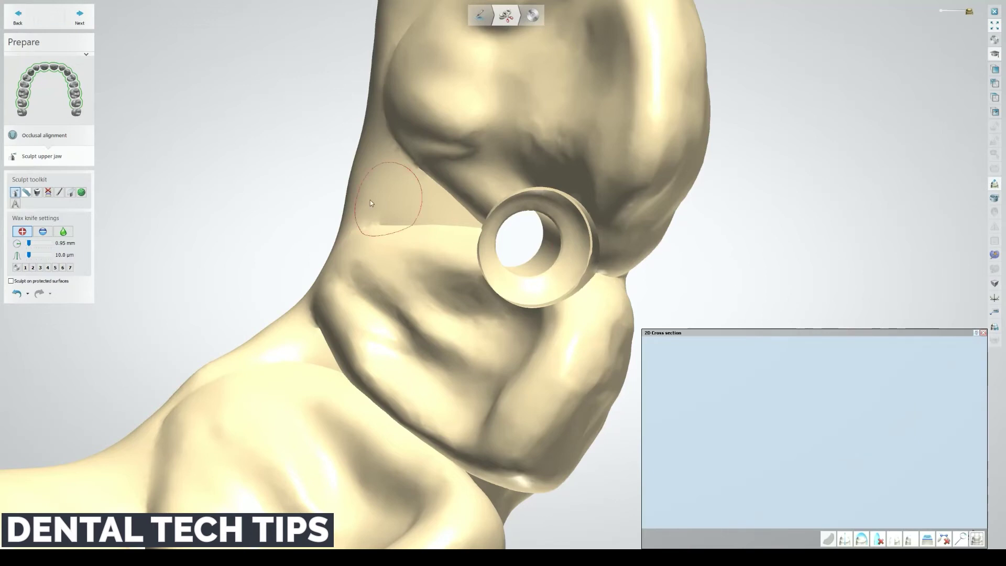
left_click_drag(344, 188, 724, 319)
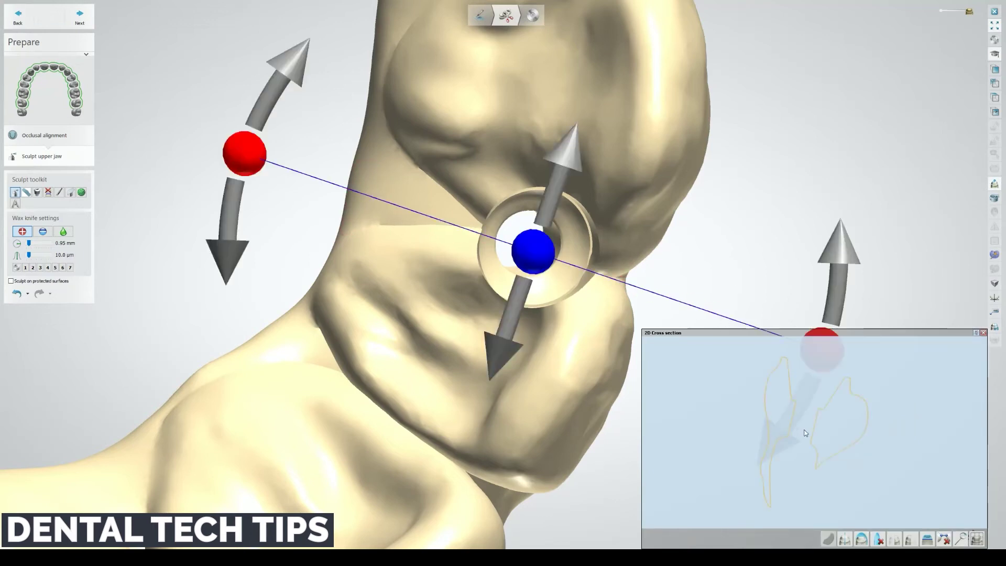
scroll(776, 454, "up", 3)
left_click(757, 407)
Thicken the screw channel's outer wall between the teeth with the 0.95 mm wax knife, adding at 30.0 µm.
middle_click_drag(559, 272, 487, 269)
scroll(488, 271, "down", 2)
right_click_drag(487, 271, 475, 311)
scroll(524, 278, "up", 6)
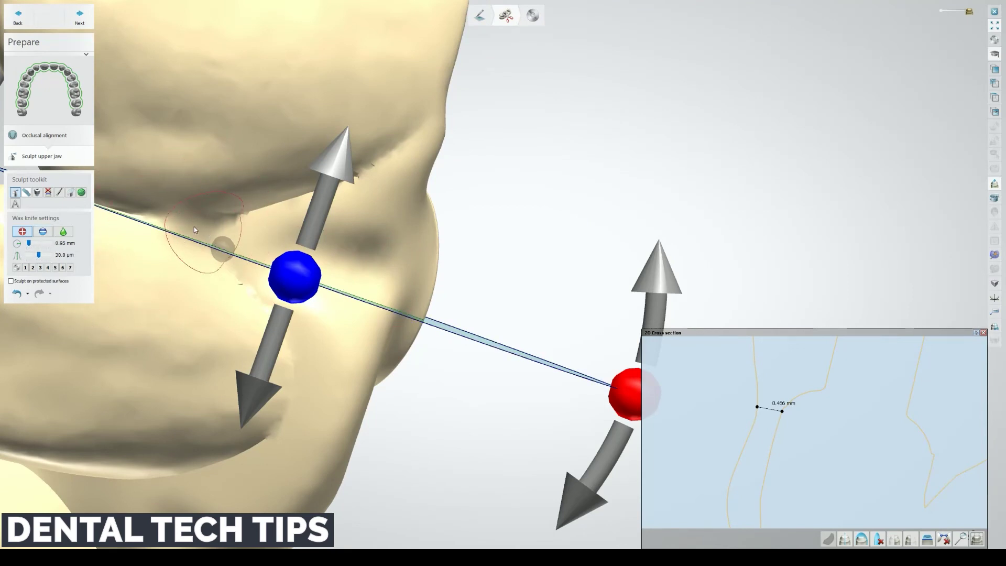
left_click_drag(165, 227, 260, 264)
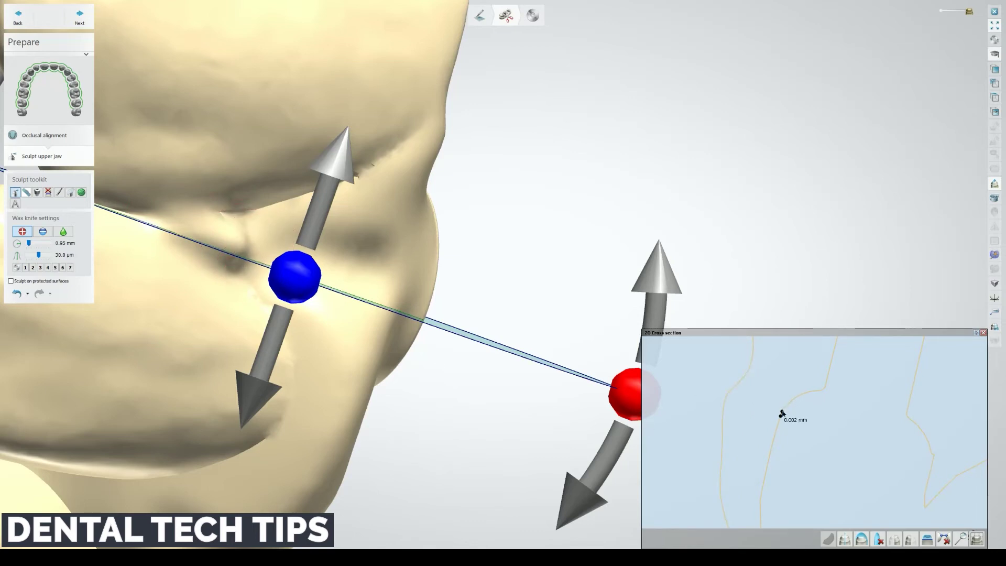
Re-measure the thickened screw-channel wall in the 2D cross-section and close the section view.
scroll(285, 261, "down", 5)
right_click_drag(289, 248, 278, 181)
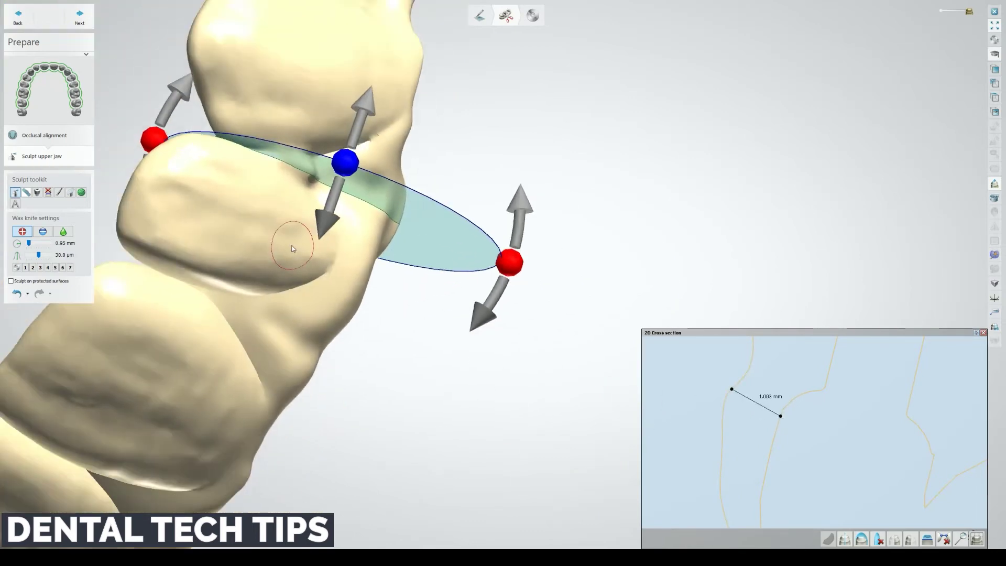
middle_click_drag(278, 180, 293, 249)
scroll(293, 250, "up", 2)
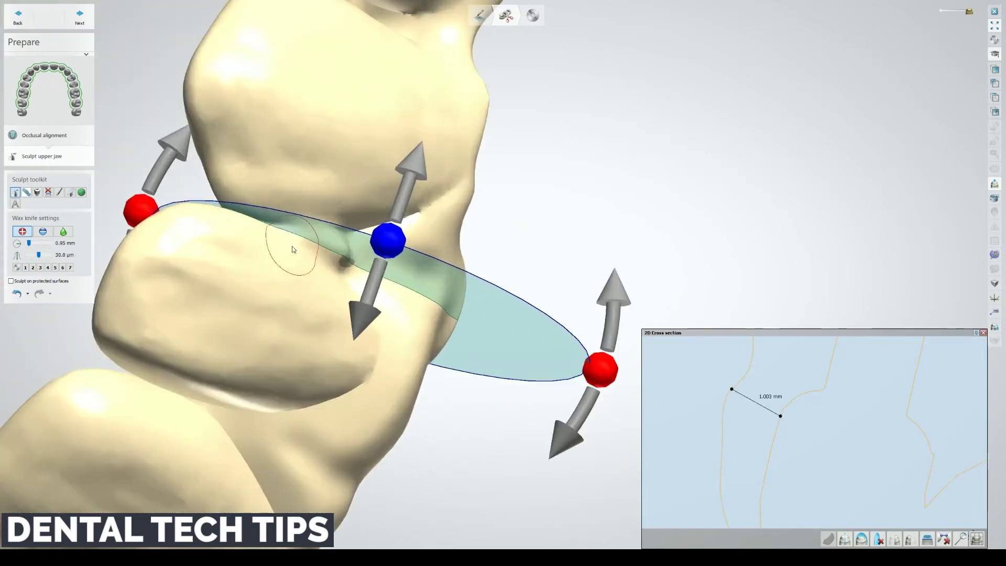
left_click(983, 332)
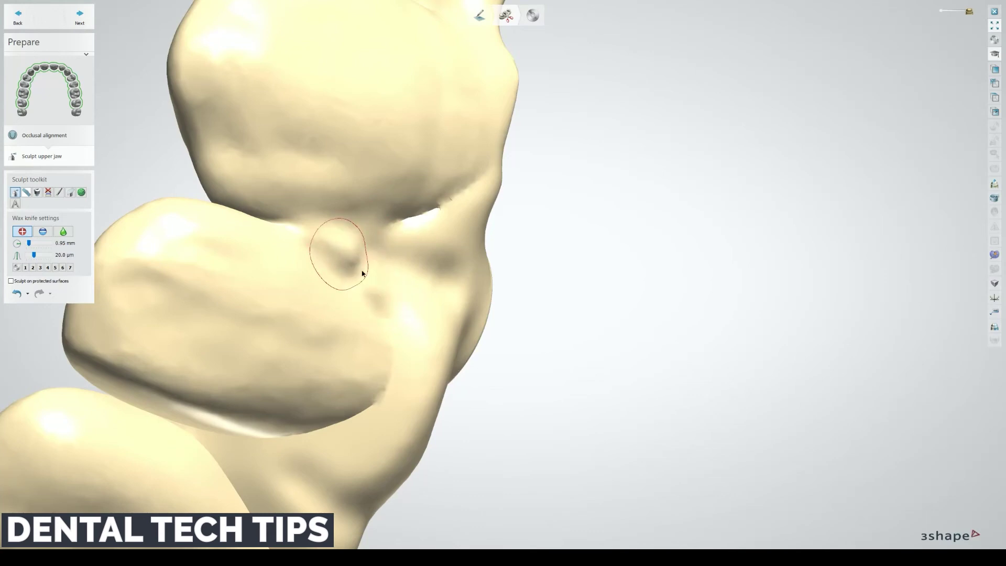
Blend the junction between two teeth on the opposite side with the 1.65 mm wax knife, adding at 15.0 µm.
scroll(377, 299, "down", 4)
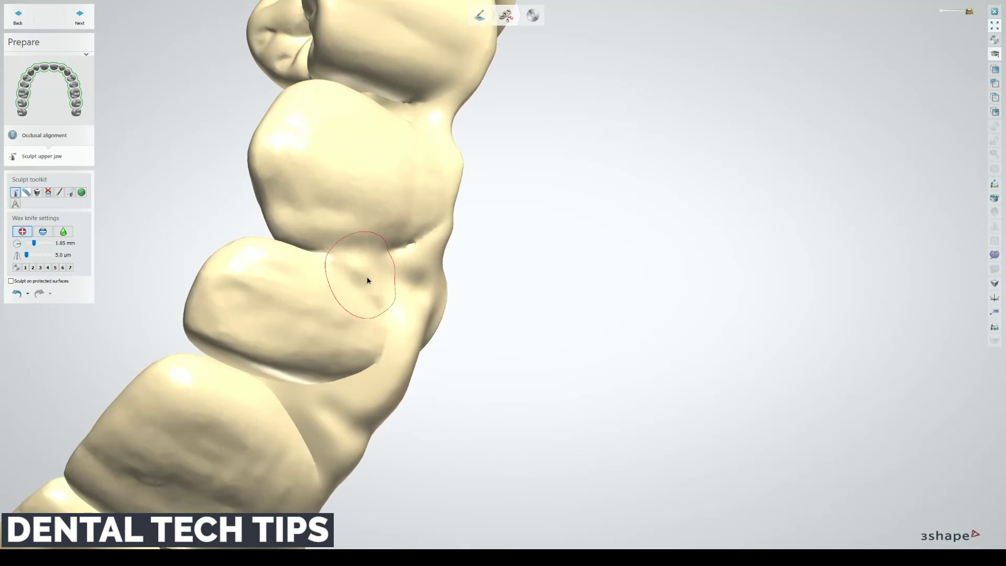
scroll(387, 297, "down", 6)
right_click_drag(410, 249, 295, 302)
scroll(221, 331, "up", 6)
scroll(173, 318, "up", 3)
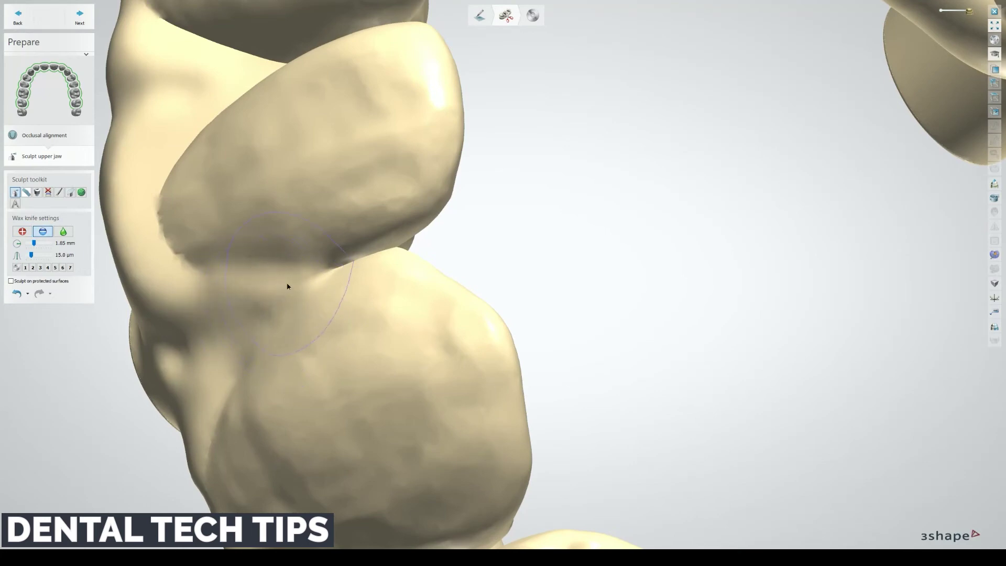
left_click(23, 234)
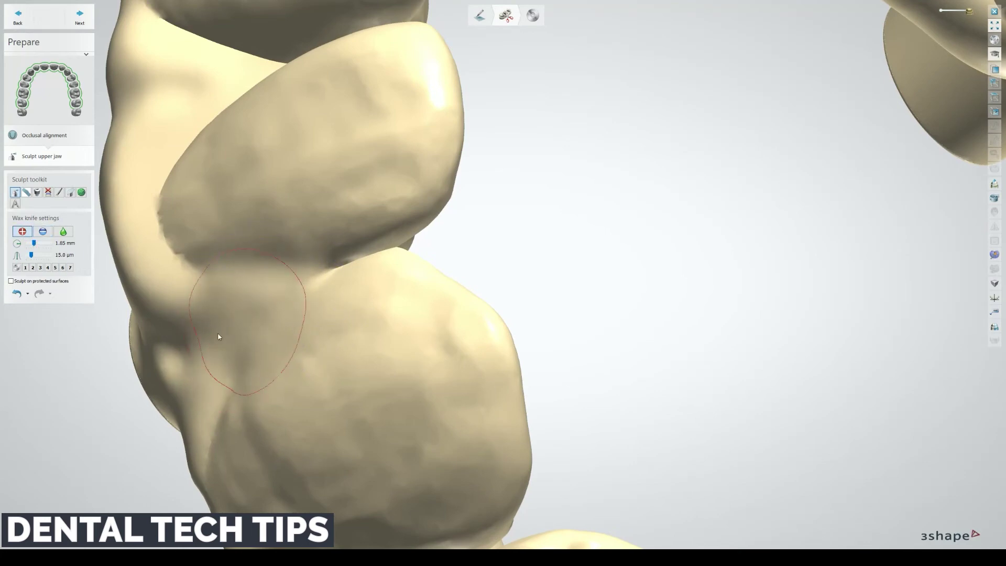
left_click_drag(219, 336, 219, 350)
Examine the implant-side surface and the facial side of the whole bridge for remaining defects.
scroll(182, 352, "down", 5)
right_click_drag(184, 352, 383, 323)
scroll(339, 264, "up", 2)
scroll(340, 262, "up", 3)
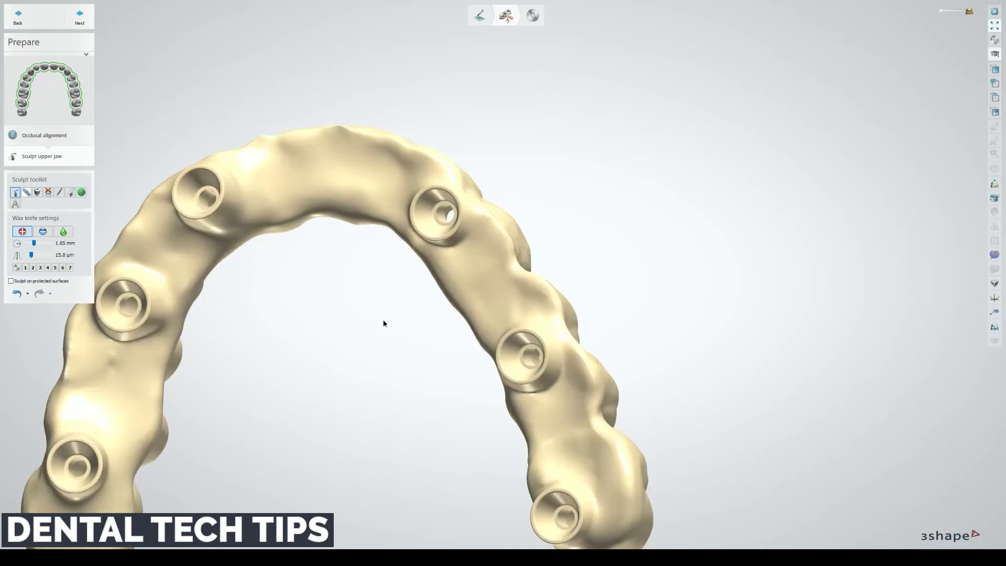
scroll(163, 309, "up", 5)
scroll(192, 347, "down", 5)
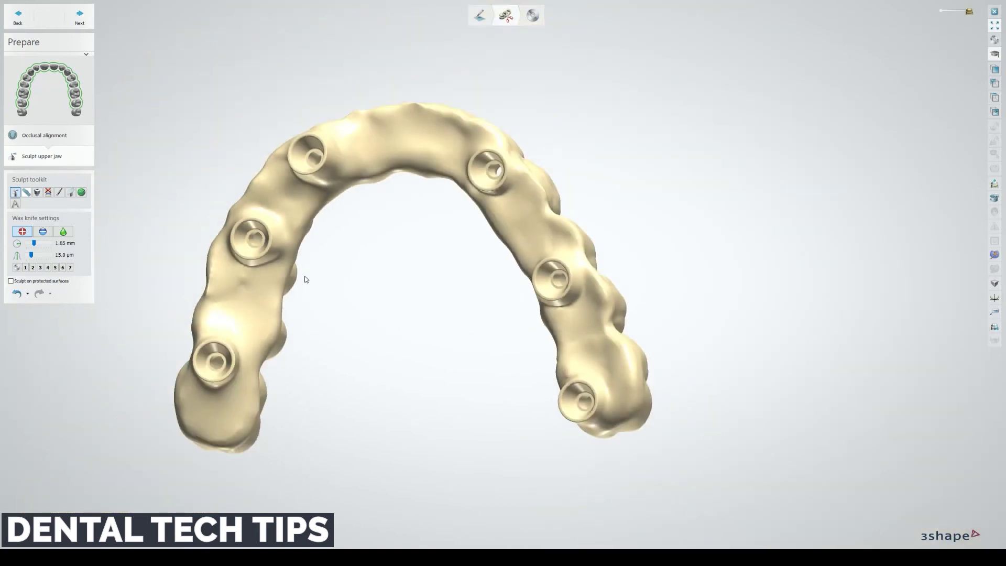
right_click_drag(304, 278, 350, 379)
scroll(411, 297, "up", 3)
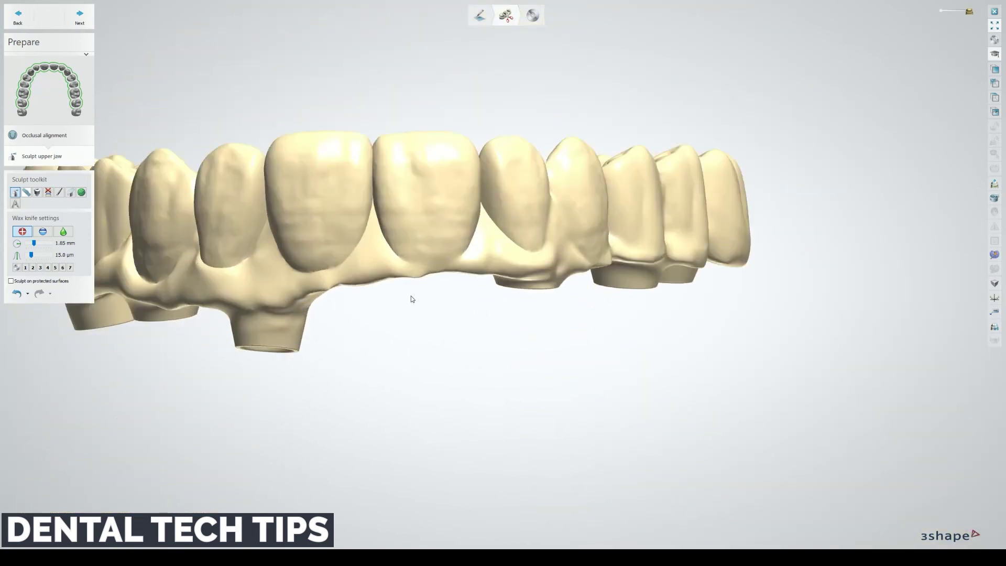
mouse_move(411, 297)
right_mouse_down()
mouse_move(485, 288)
mouse_move(499, 381)
mouse_move(445, 382)
right_mouse_up()
scroll(476, 308, "up", 4)
scroll(478, 308, "down", 5)
scroll(456, 387, "up", 3)
Examine the occlusal surfaces and the inside of the screw channels around the arch for holes or thin spots.
middle_click_drag(272, 328, 406, 374)
right_click_drag(407, 374, 375, 362)
scroll(297, 278, "up", 2)
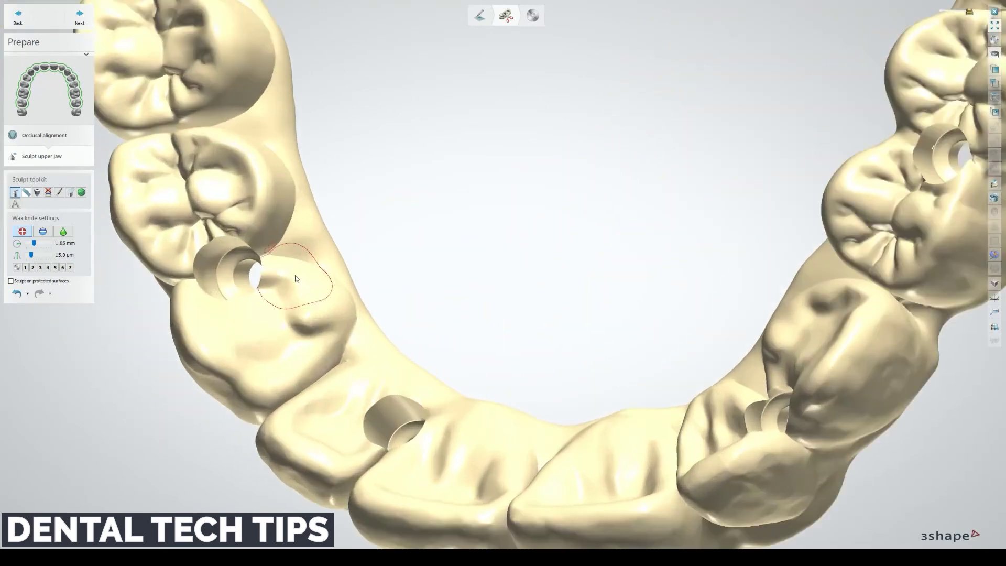
scroll(304, 288, "down", 5)
right_click_drag(347, 256, 397, 180)
scroll(358, 249, "up", 4)
scroll(369, 255, "up", 3)
scroll(373, 291, "up", 4)
middle_click_drag(373, 294, 390, 148)
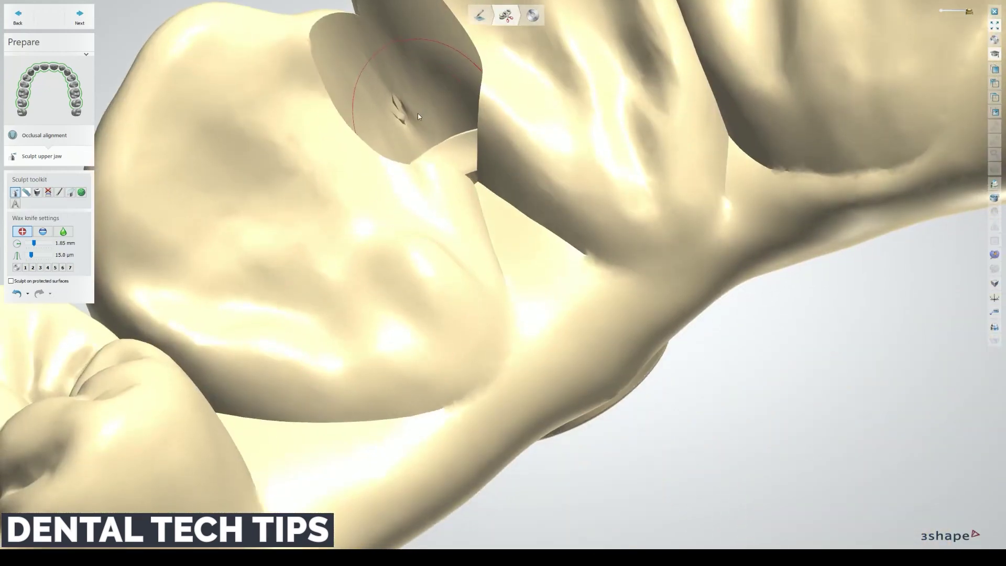
scroll(418, 116, "down", 5)
right_click_drag(419, 117, 424, 154)
middle_click_drag(424, 155, 407, 286)
right_click_drag(407, 285, 419, 257)
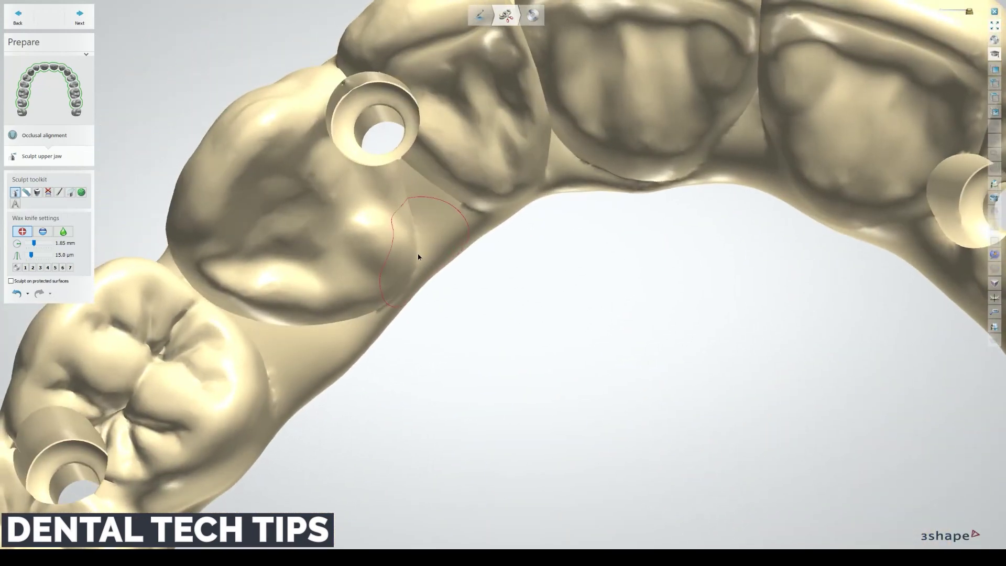
scroll(414, 262, "down", 3)
middle_click_drag(356, 354, 375, 292)
scroll(241, 346, "up", 3)
right_click_drag(241, 346, 507, 338)
scroll(321, 328, "down", 4)
scroll(226, 316, "up", 4)
scroll(226, 316, "down", 4)
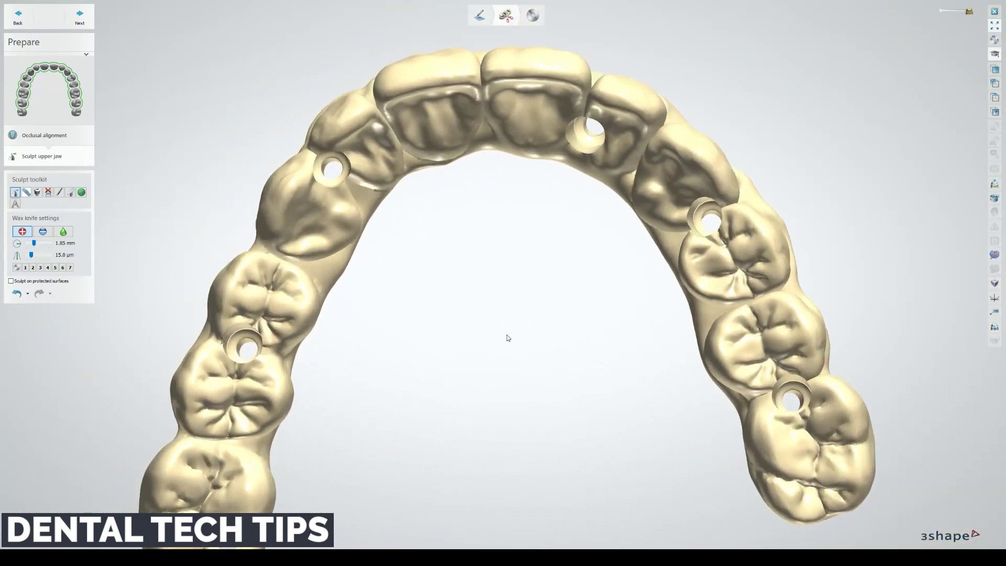
Check the remaining quadrant from the occlusal view, finish sculpting the upper jaw and proceed to the save stage.
middle_click_drag(691, 351, 620, 461)
scroll(458, 296, "up", 3)
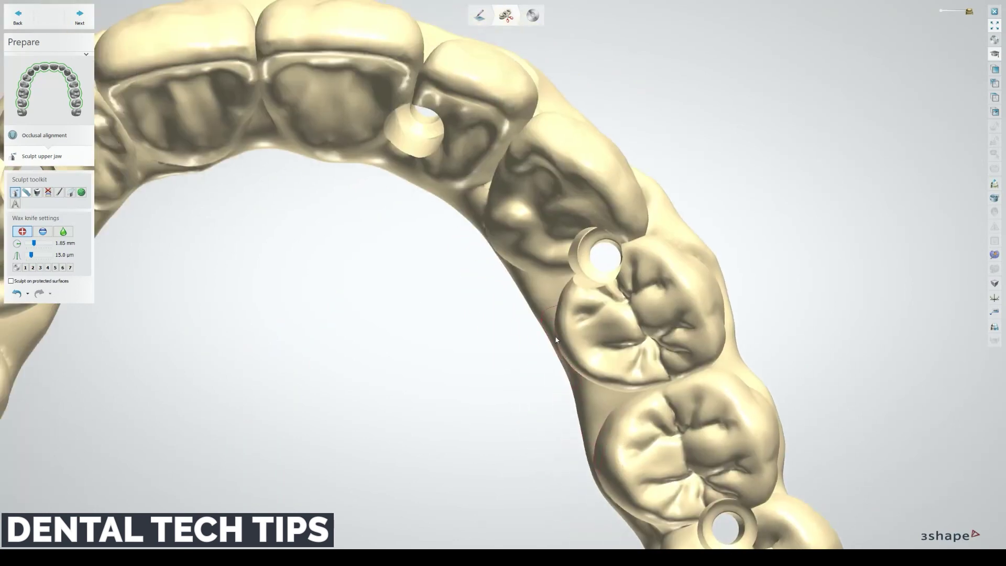
right_click_drag(556, 339, 406, 285)
scroll(408, 196, "up", 1)
scroll(378, 233, "down", 5)
left_click(80, 16)
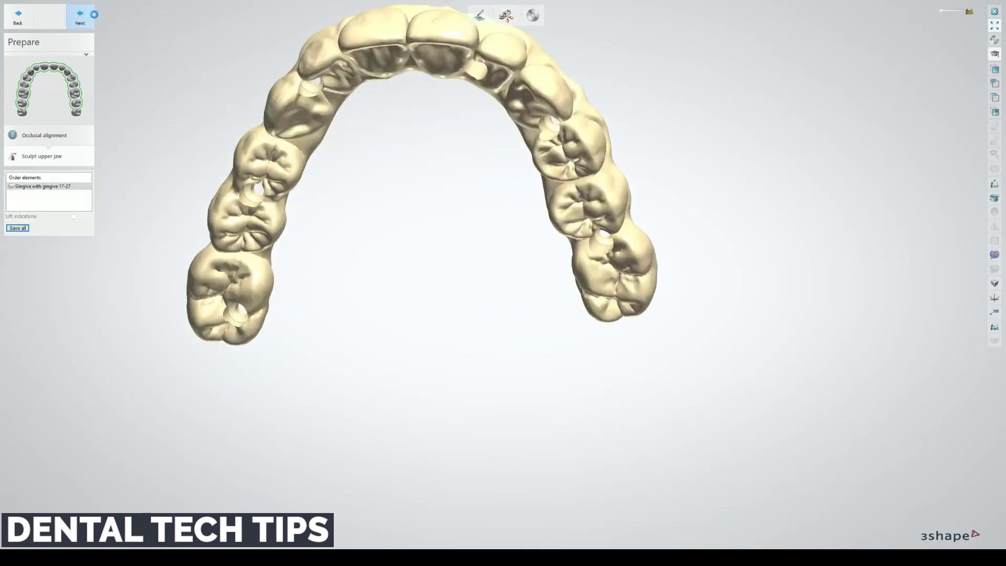